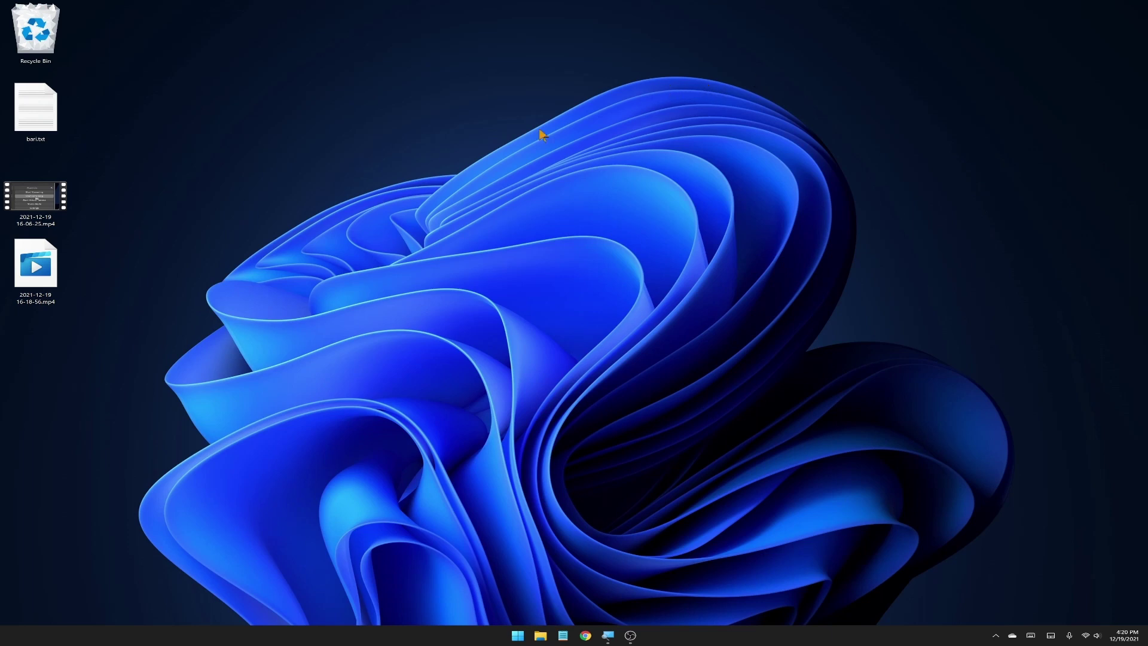
# Open the Start menu and type 'stor' into its search.
pyautogui.press('super')
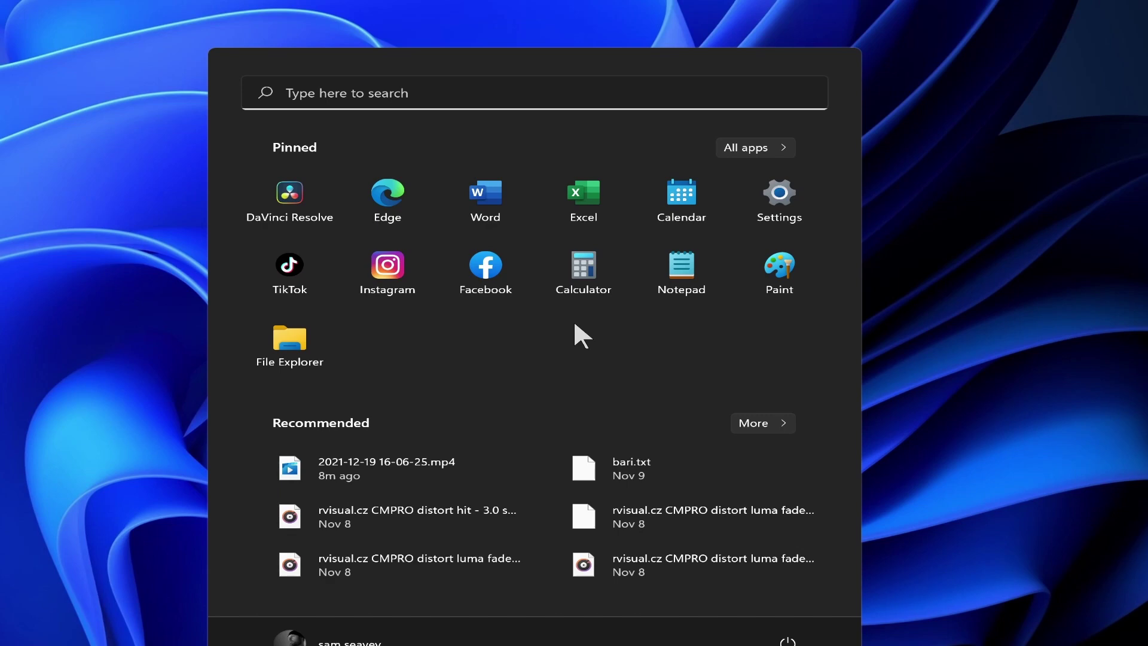
pyautogui.write('stor')
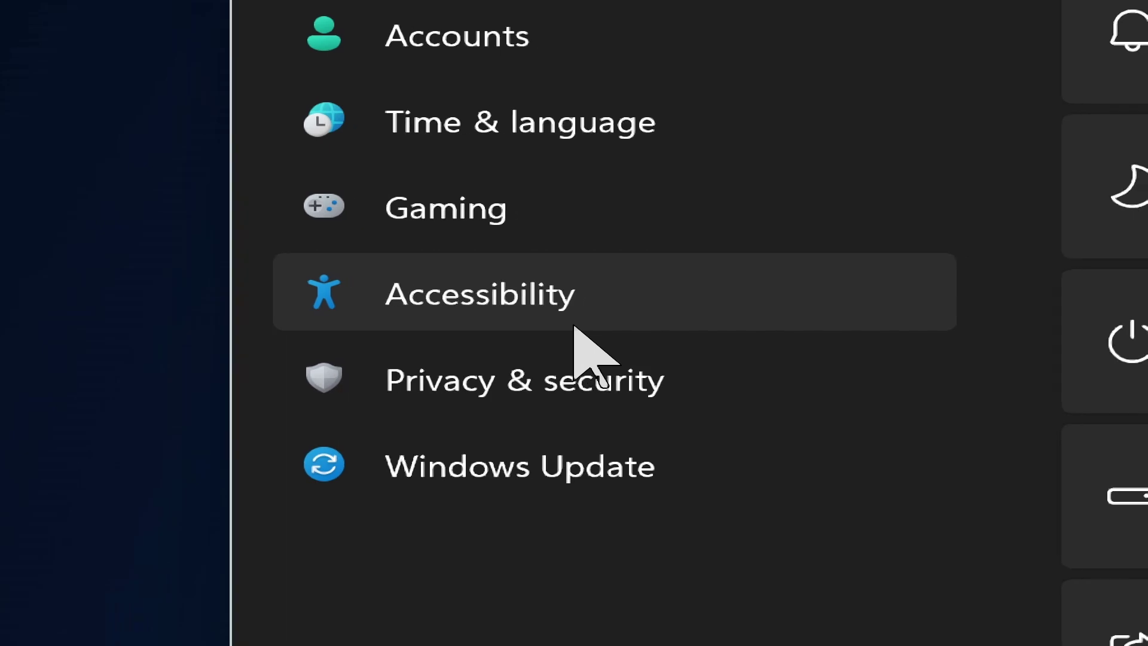
# Open Accessibility and go to its Text size page.
pyautogui.click(574, 326)
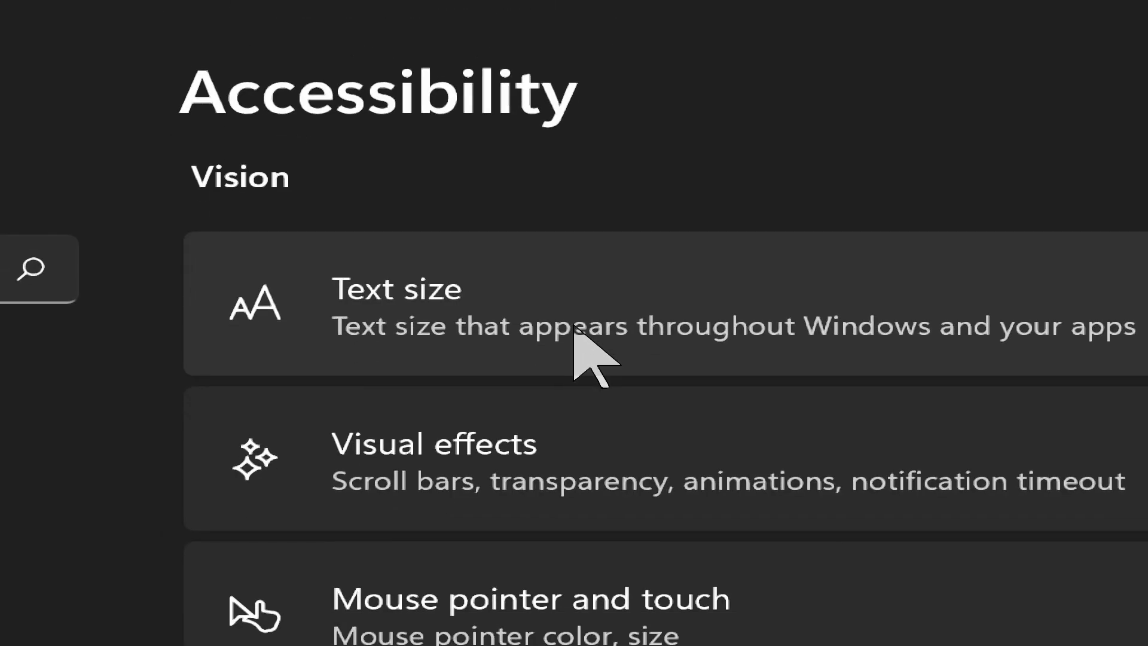
pyautogui.click(574, 327)
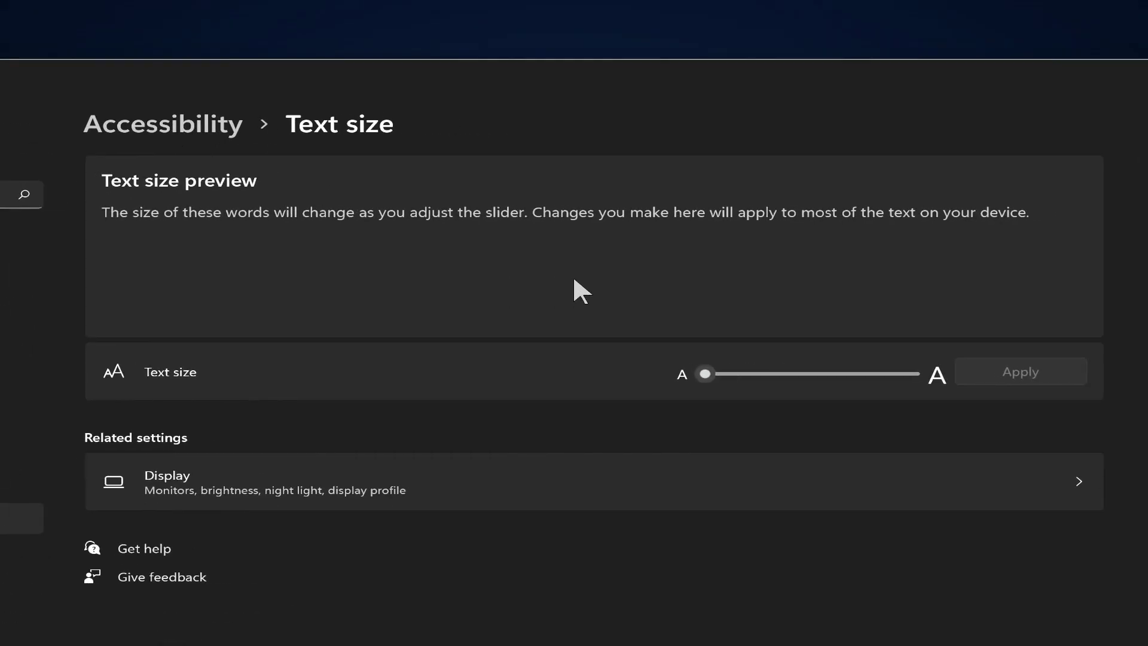
# Preview a much larger text size on the slider, then return it to a moderate size.
pyautogui.click(788, 375)
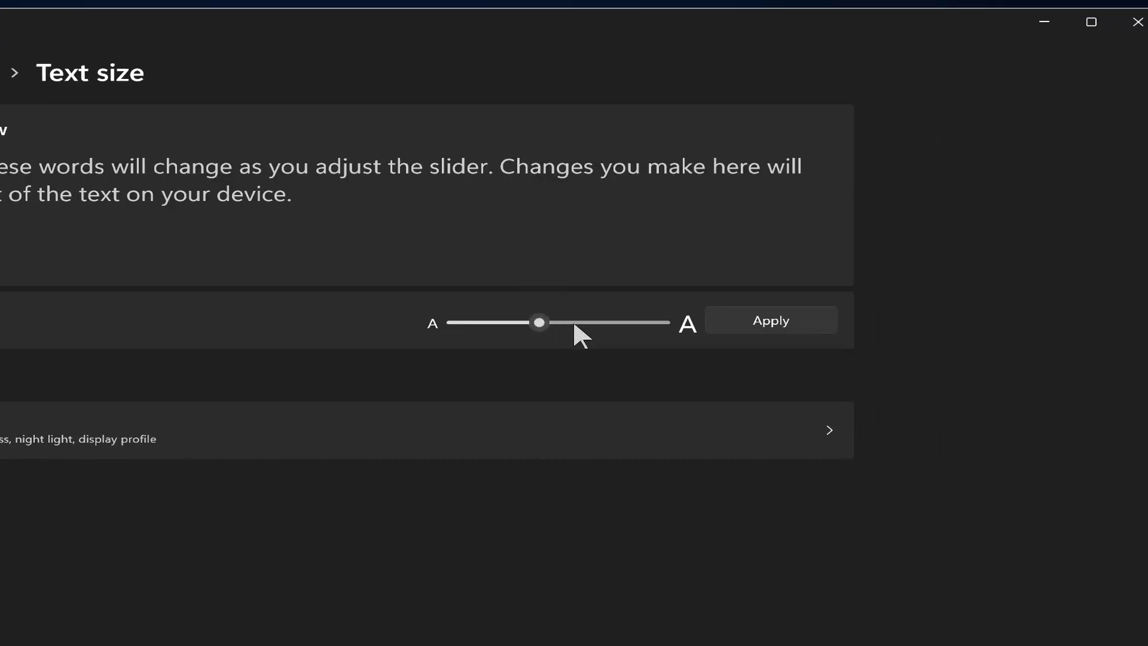
pyautogui.moveTo(574, 322); pyautogui.dragTo(638, 323)
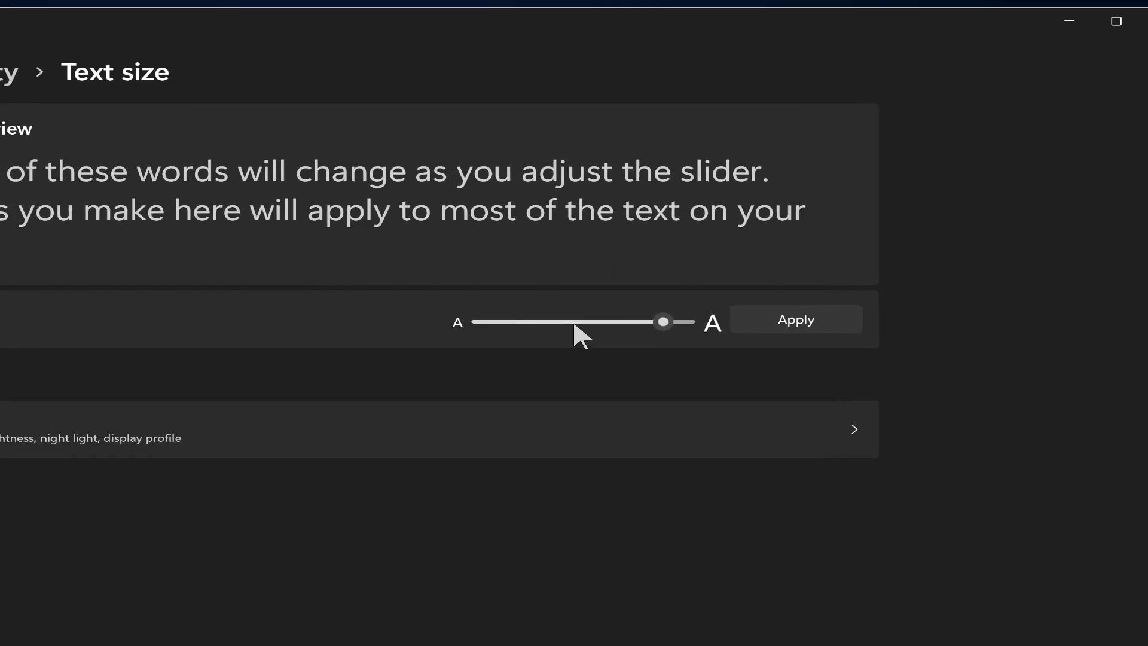
pyautogui.click(573, 323)
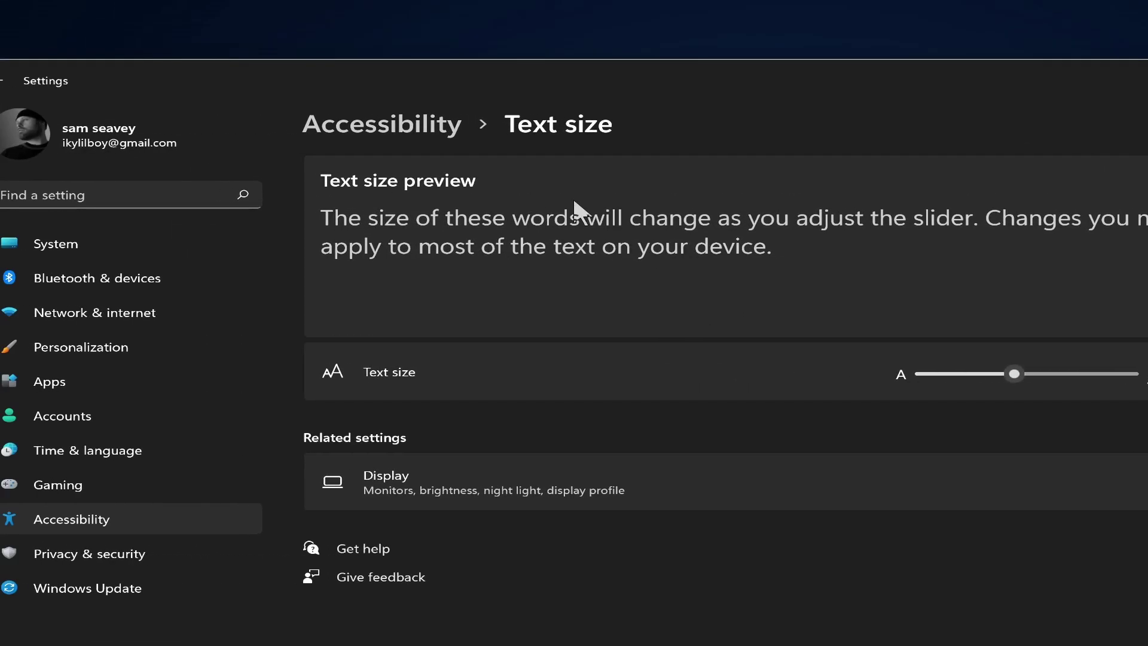
# Return to the Accessibility overview, open Visual effects and scroll through its options.
pyautogui.click(368, 126)
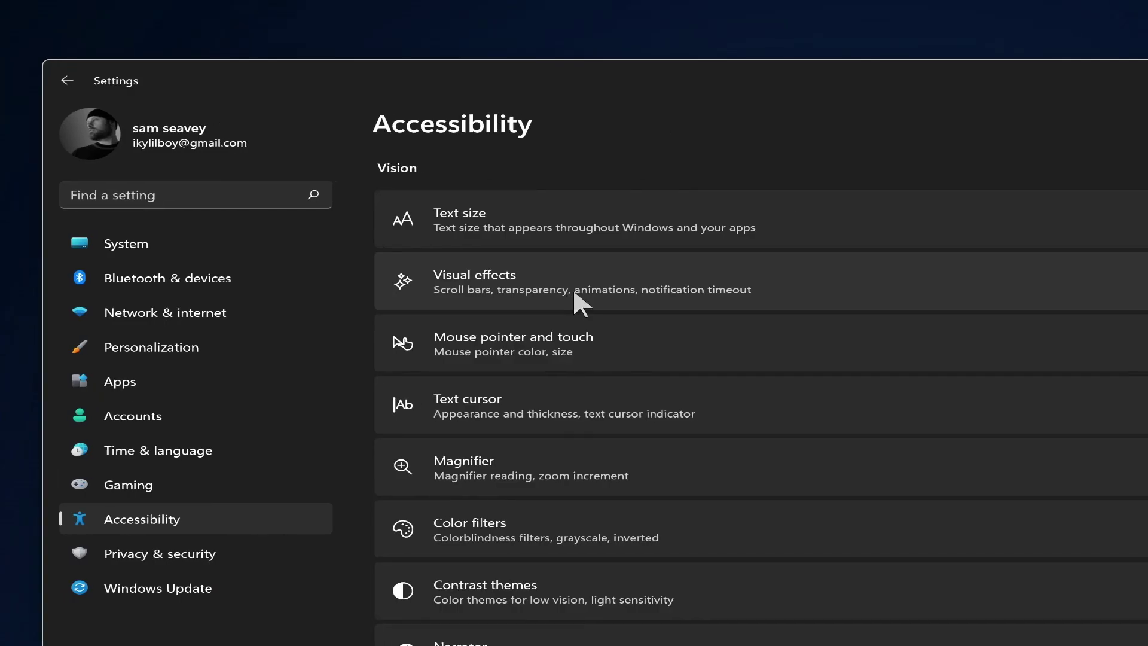
pyautogui.click(573, 288)
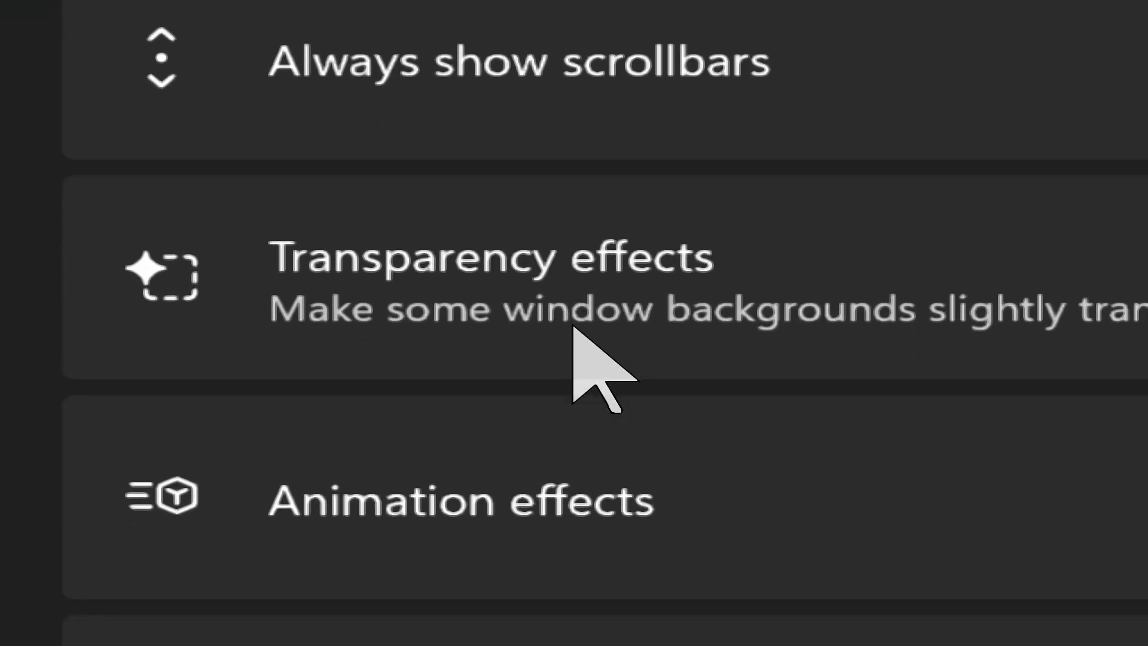
pyautogui.scroll(-3, 572, 325)
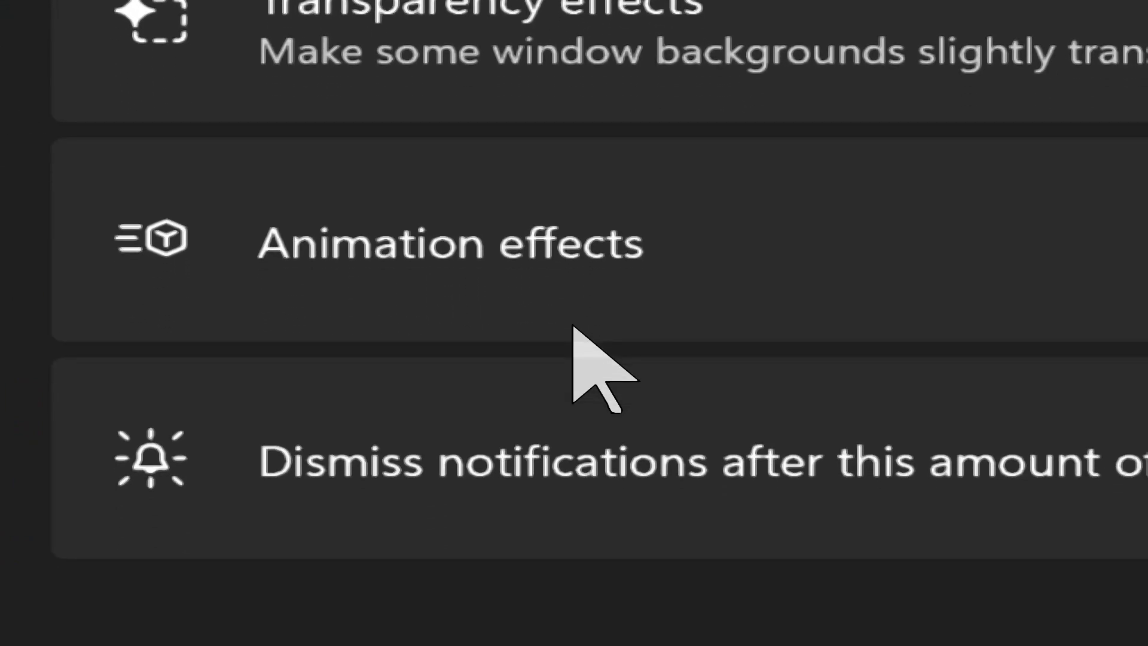
pyautogui.scroll(-3, 572, 326)
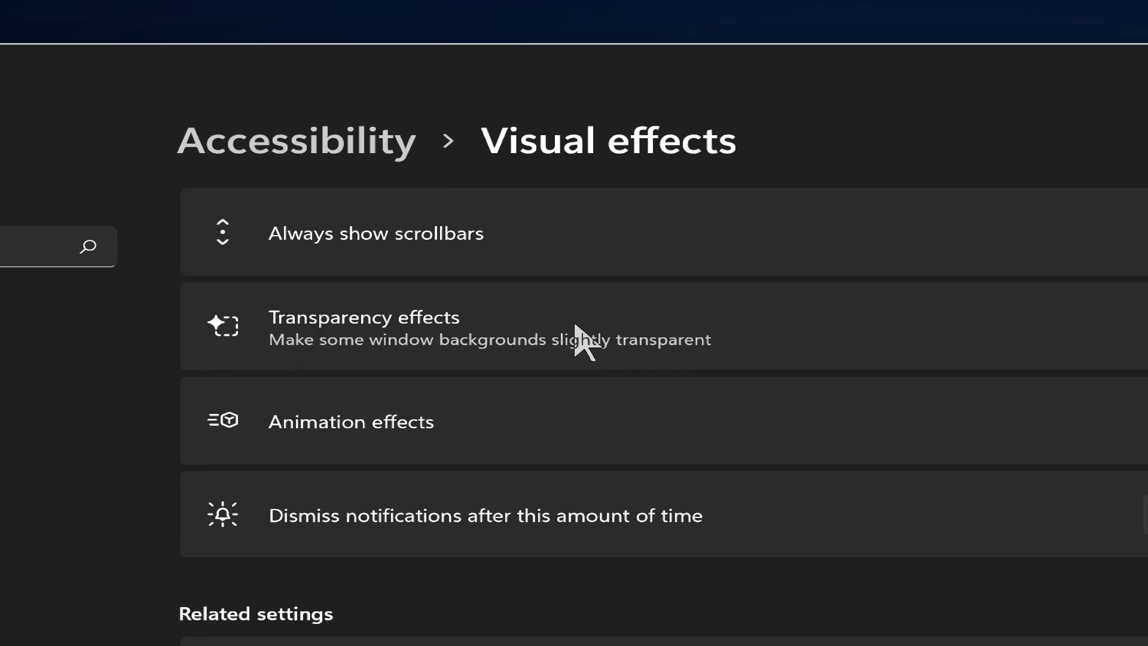
pyautogui.scroll(-3, 568, 320)
# Switch the Always show scrollbars toggle on in Visual effects.
pyautogui.scroll(3, 568, 319)
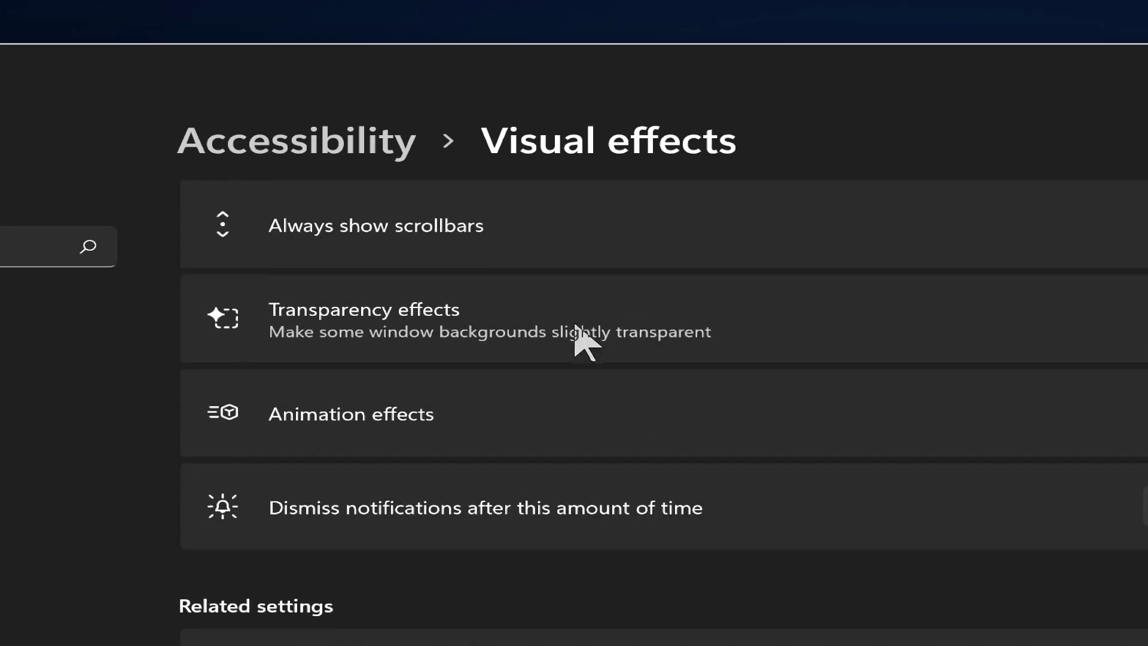
pyautogui.scroll(-4, 568, 320)
pyautogui.scroll(3, 575, 326)
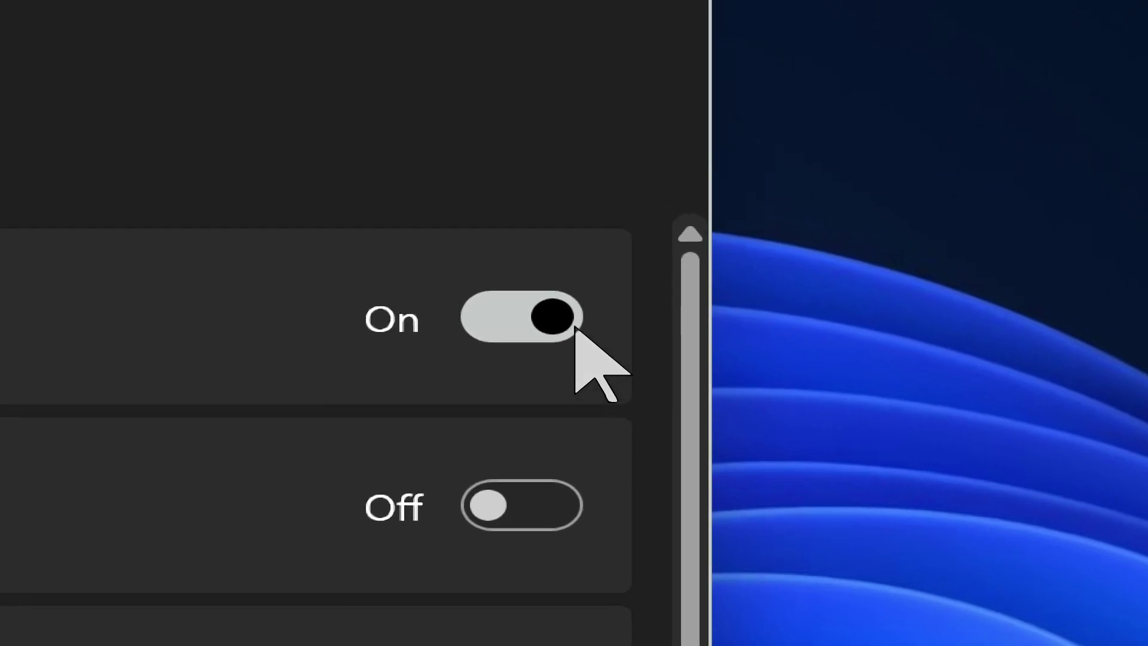
pyautogui.scroll(-3, 610, 425)
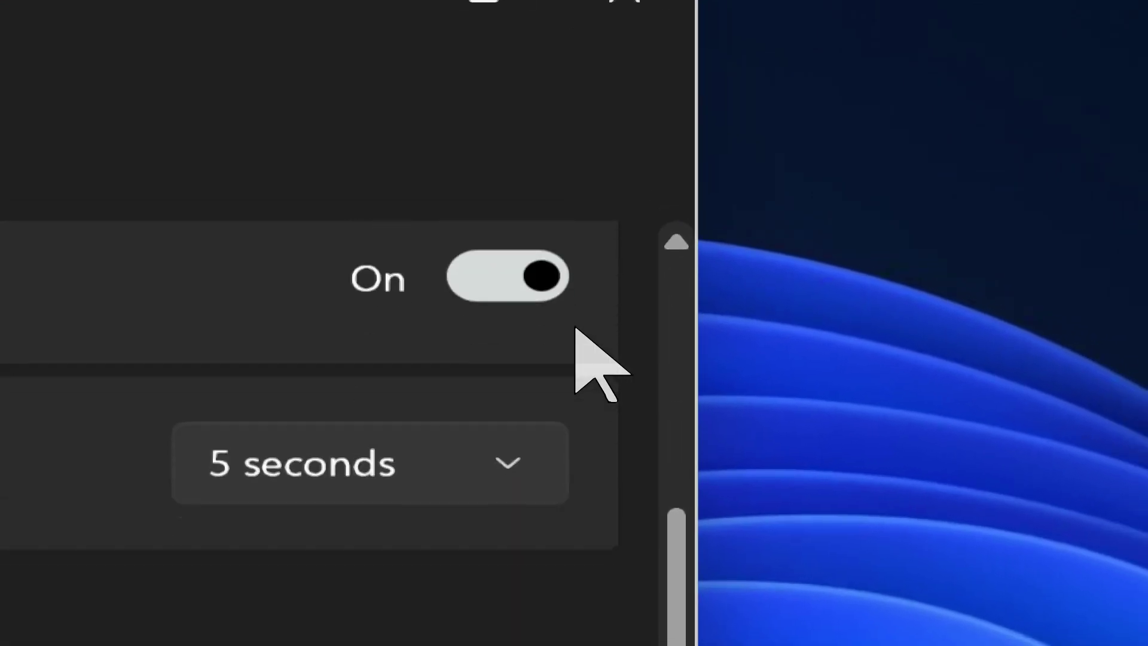
pyautogui.scroll(3, 610, 425)
pyautogui.scroll(-3, 574, 478)
pyautogui.scroll(5, 575, 328)
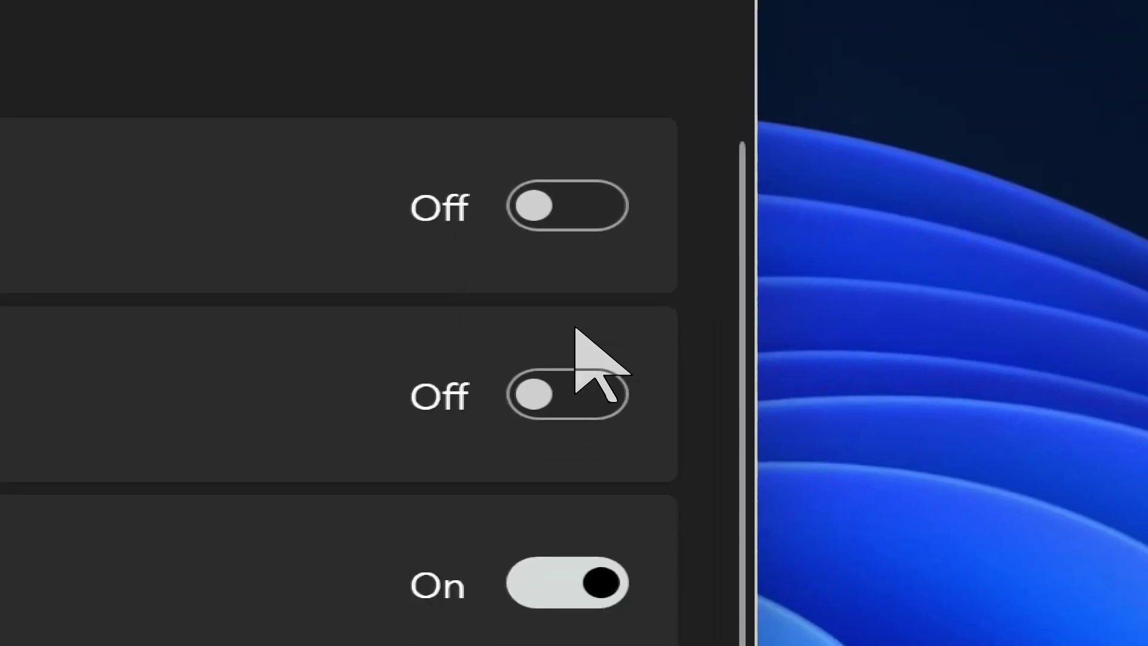
pyautogui.scroll(-3, 575, 329)
pyautogui.scroll(3, 575, 329)
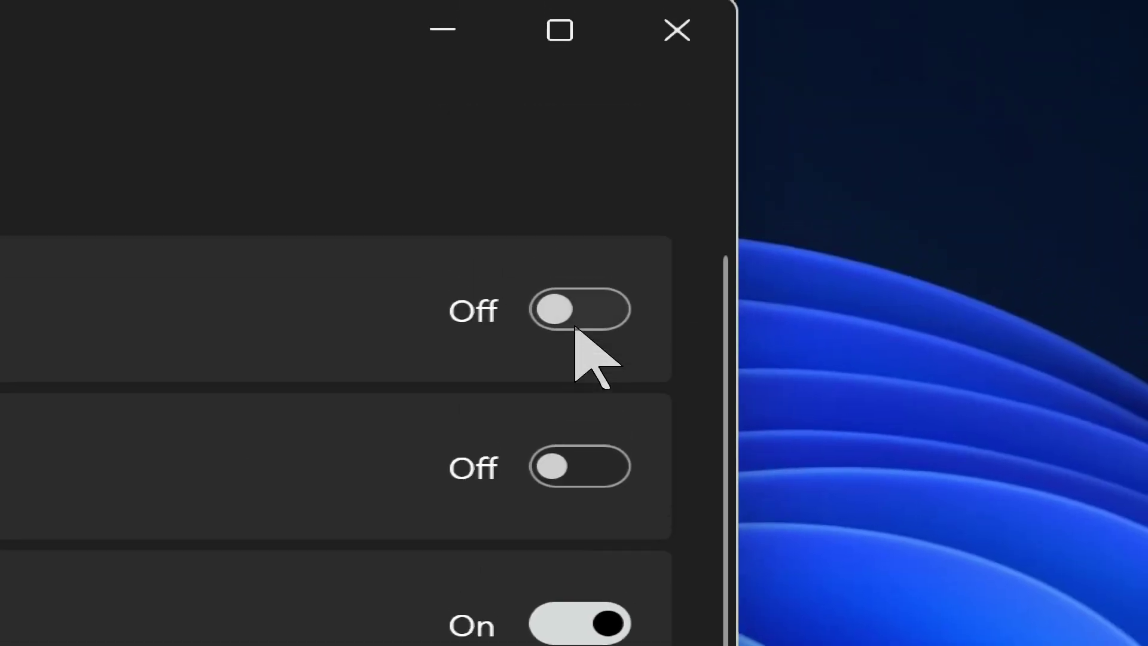
pyautogui.click(578, 240)
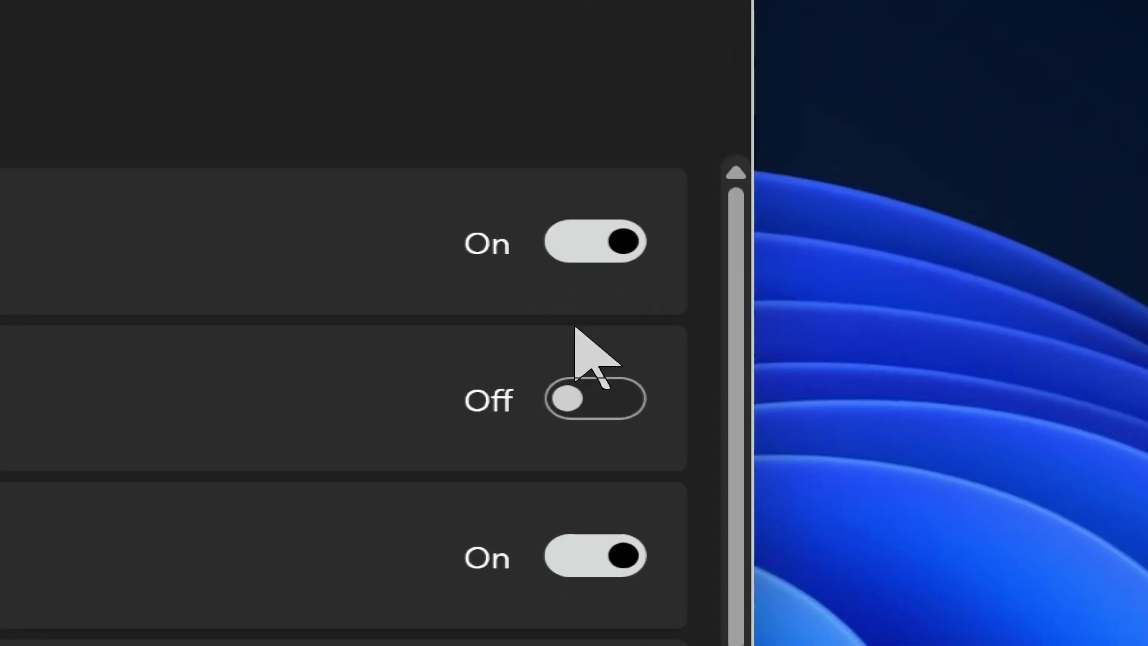
pyautogui.scroll(-5, 575, 327)
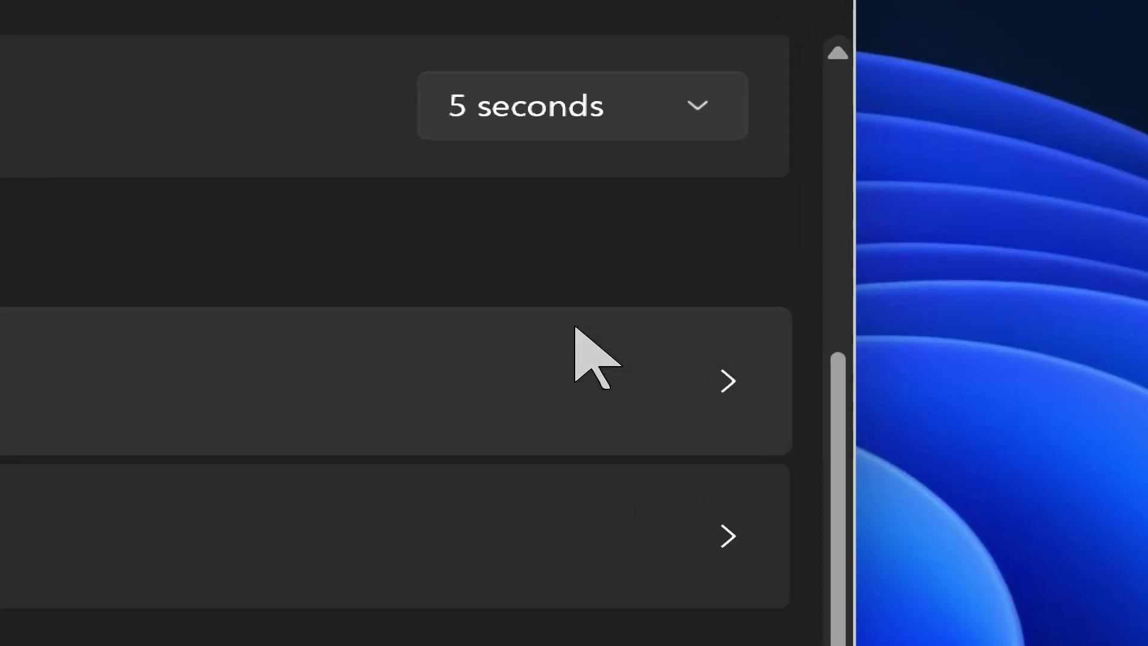
pyautogui.scroll(5, 575, 327)
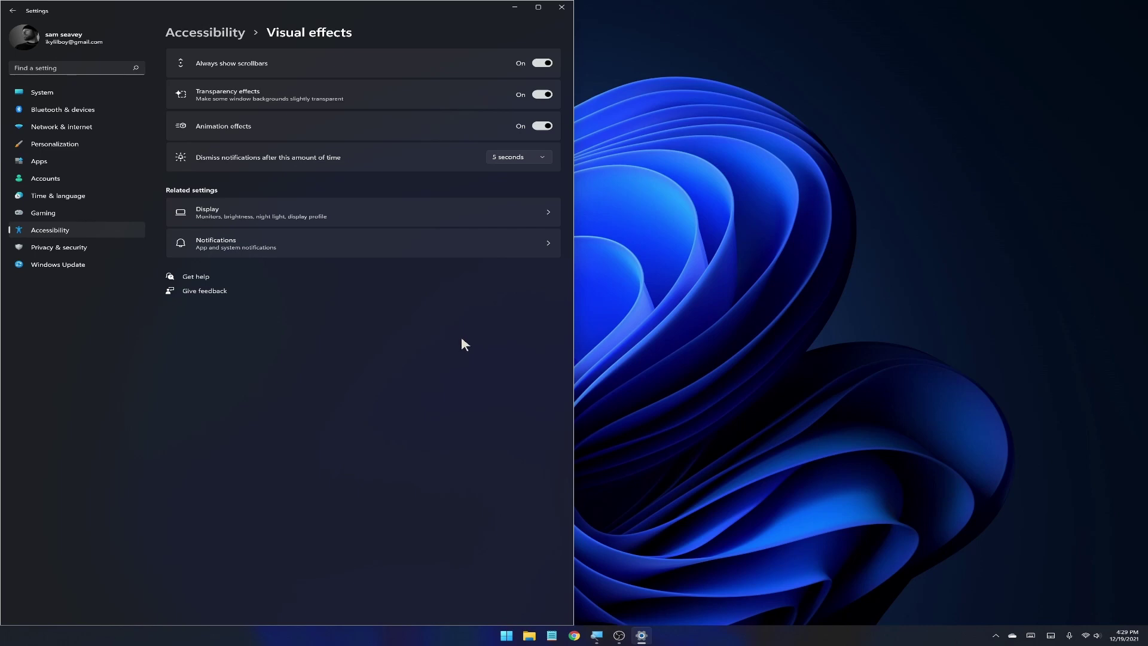
# Compare the Start menu without animations, then switch Animation effects back on.
pyautogui.press('super')
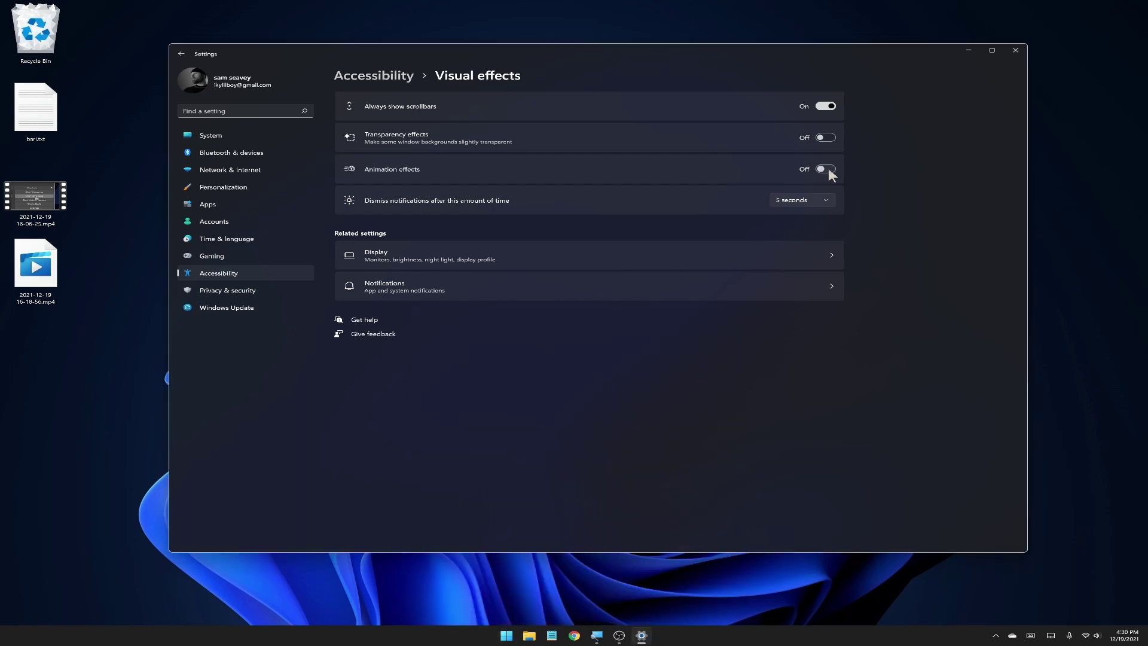
pyautogui.press('super')
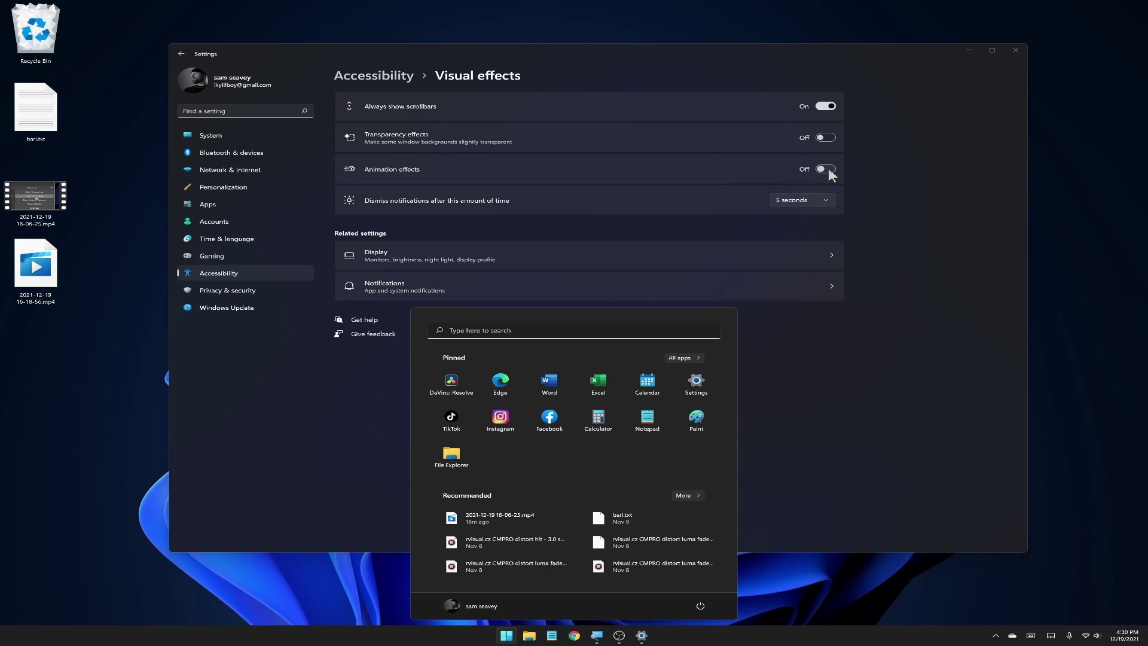
pyautogui.press('super')
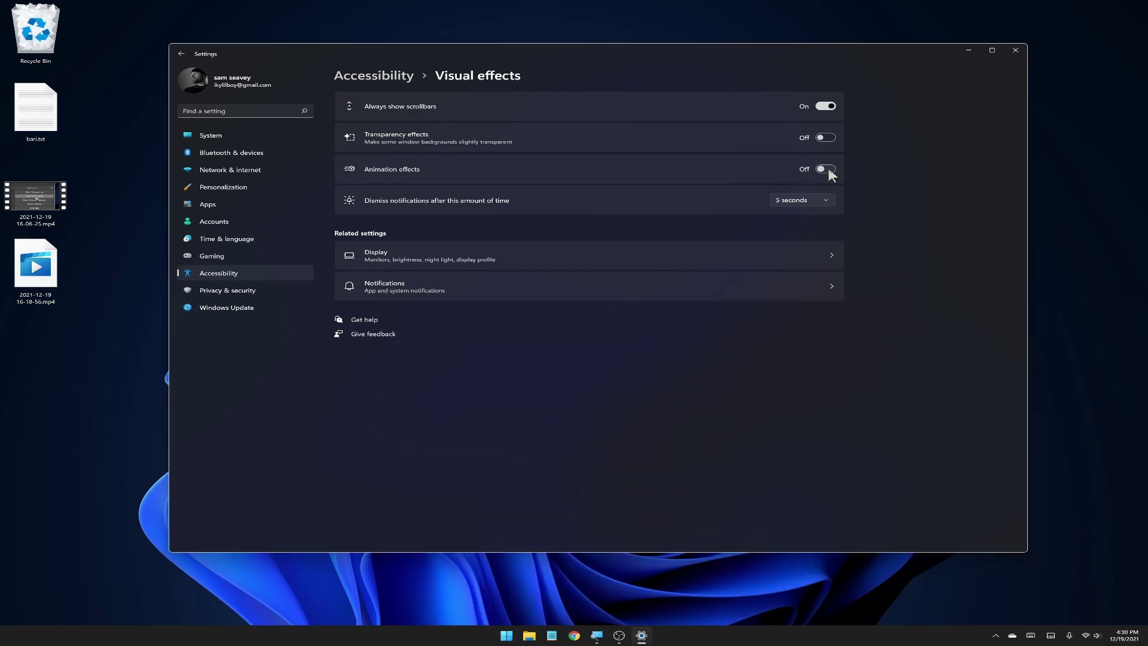
pyautogui.press('super')
pyautogui.press('super')
pyautogui.press('super')
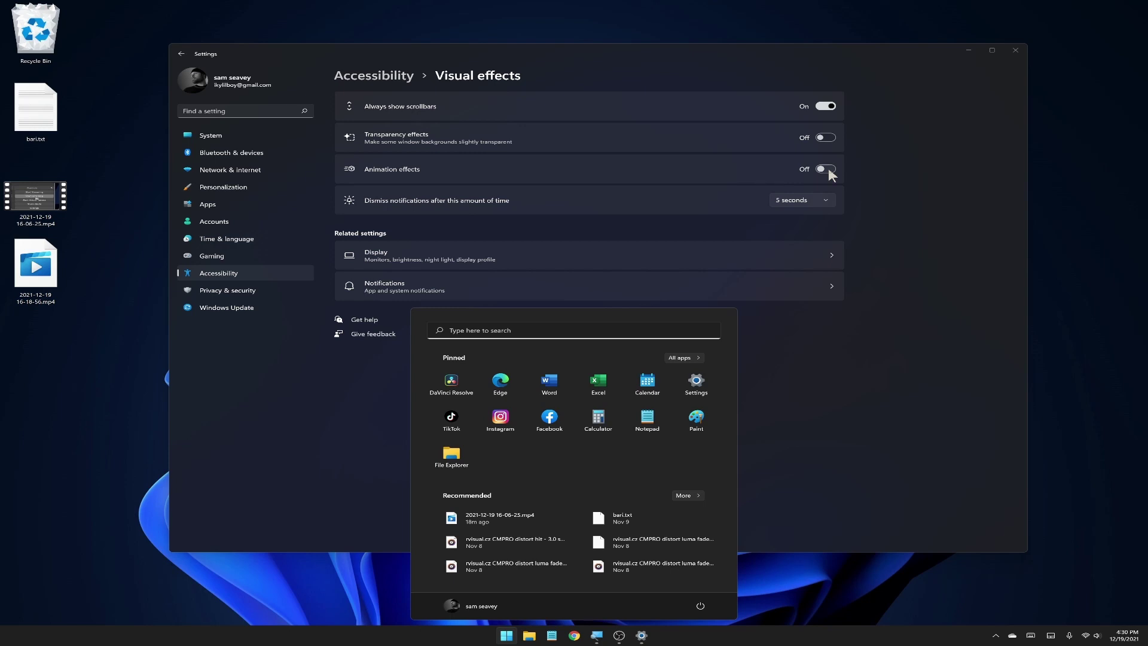
pyautogui.click(828, 169)
# Open the Start menu to confirm its animations are restored.
pyautogui.press('super')
pyautogui.press('super')
pyautogui.press('super')
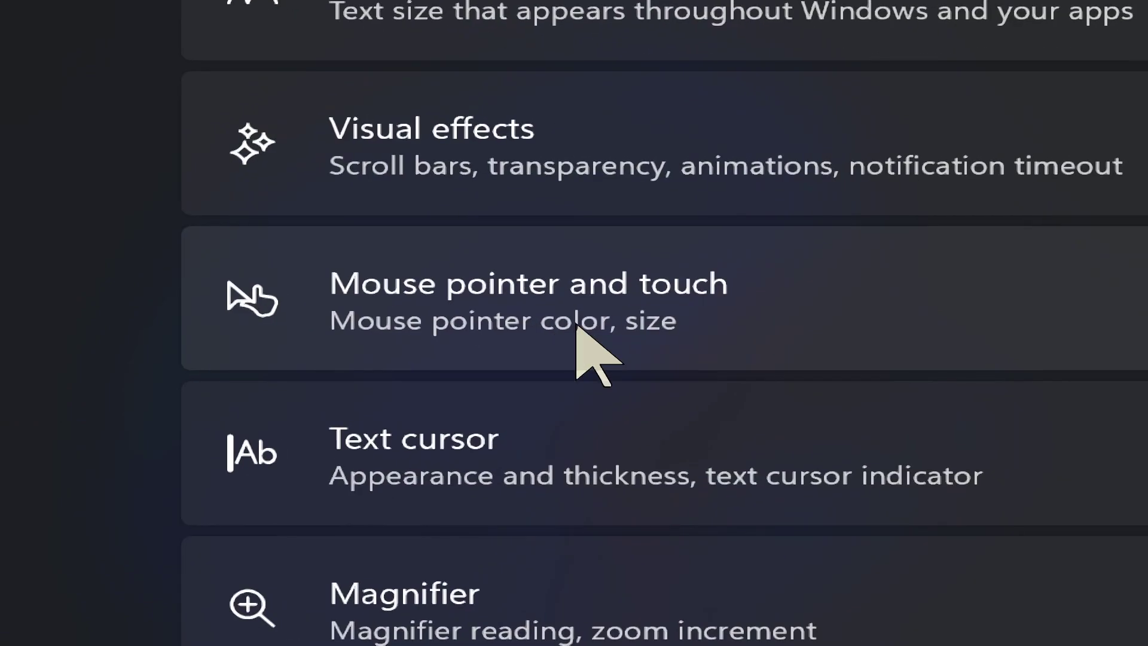
# In Mouse pointer and touch, enlarge the mouse pointer to size 12.
pyautogui.click(628, 338)
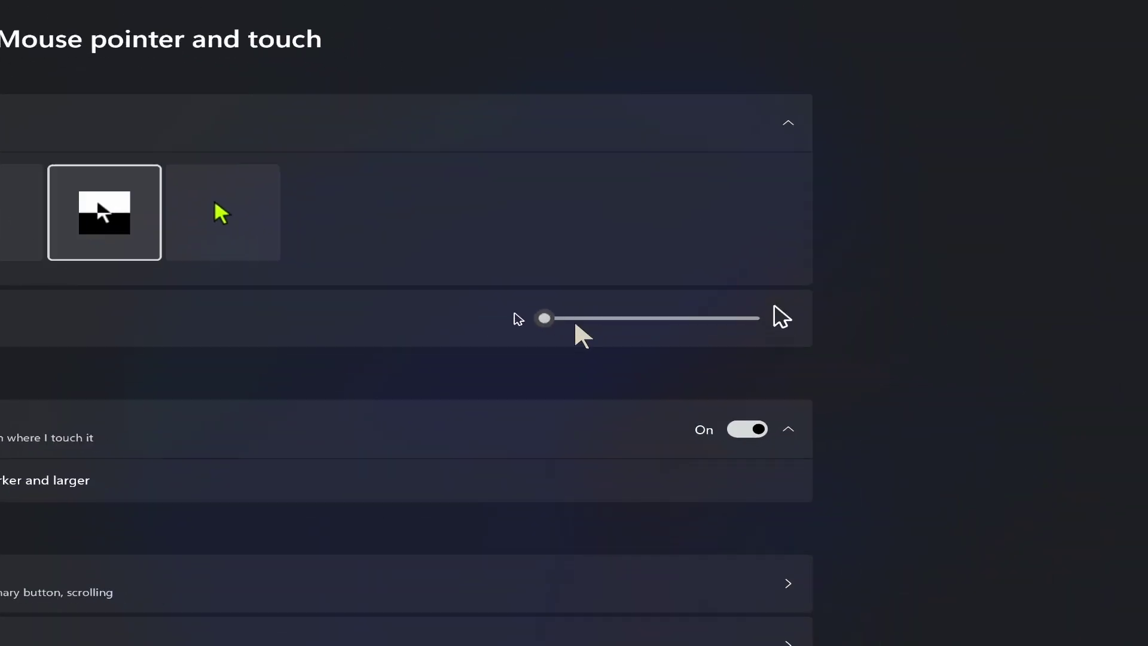
pyautogui.click(835, 368)
pyautogui.moveTo(575, 328); pyautogui.dragTo(654, 328)
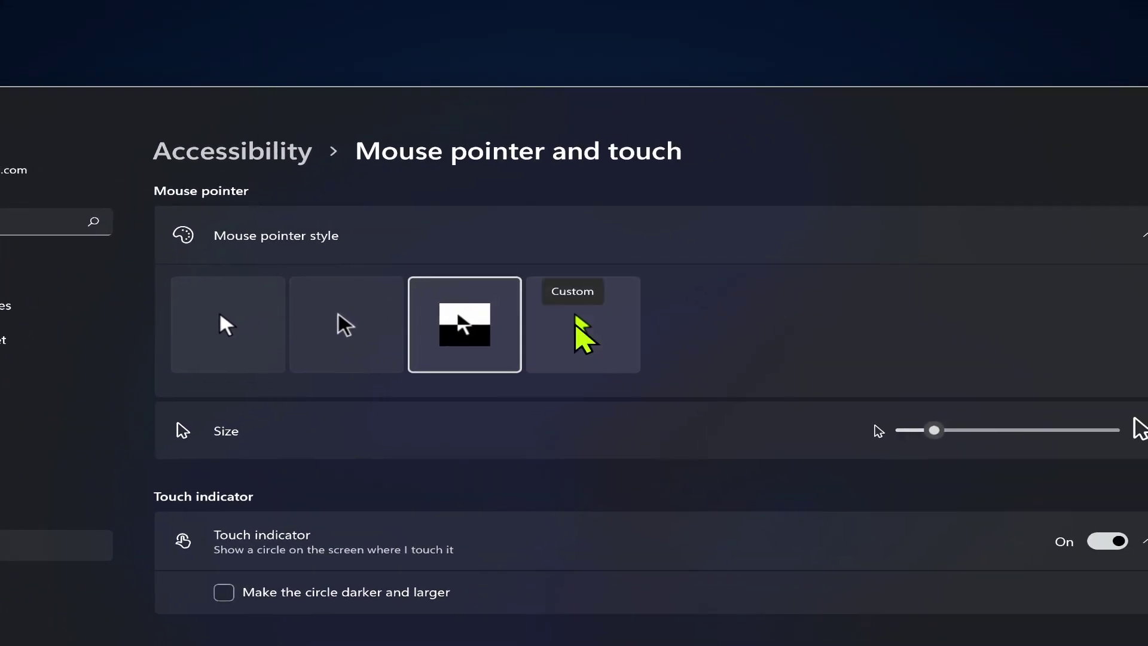
# Choose the custom colour pointer style, try yellow and teal, then open the custom colour picker.
pyautogui.click(575, 316)
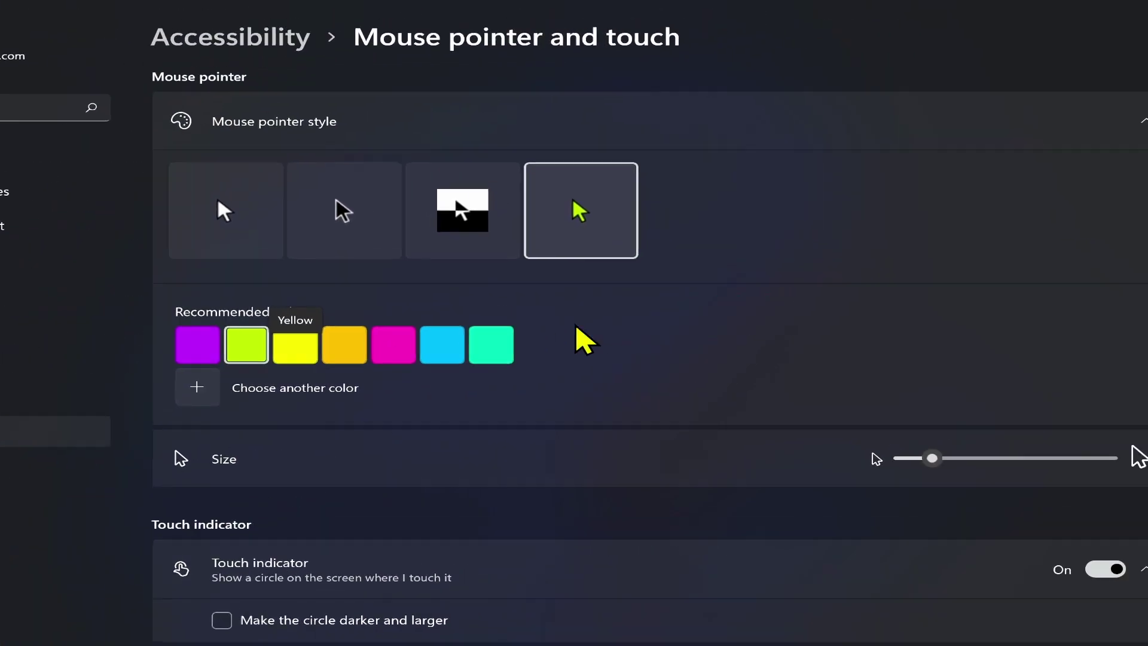
pyautogui.click(576, 322)
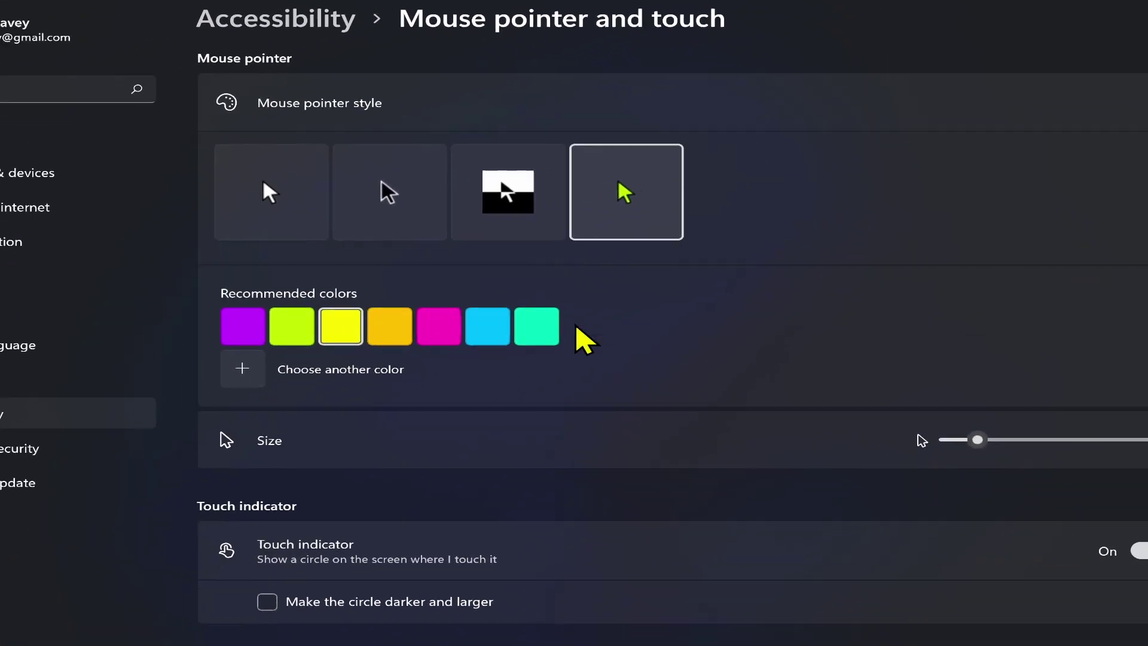
pyautogui.click(538, 327)
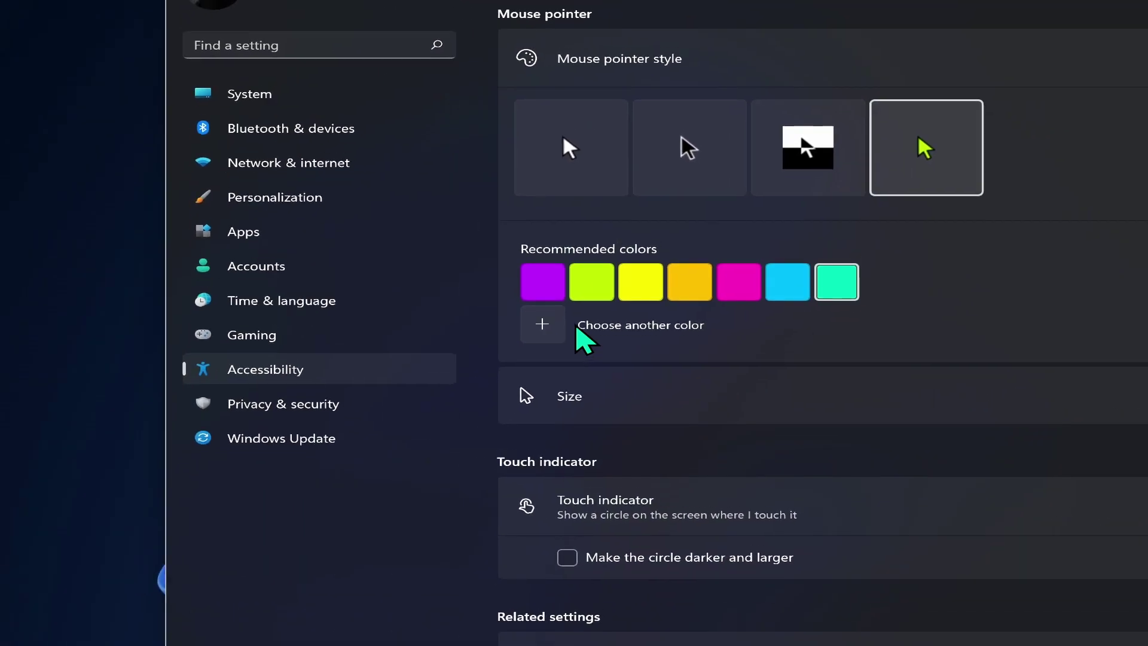
pyautogui.click(543, 324)
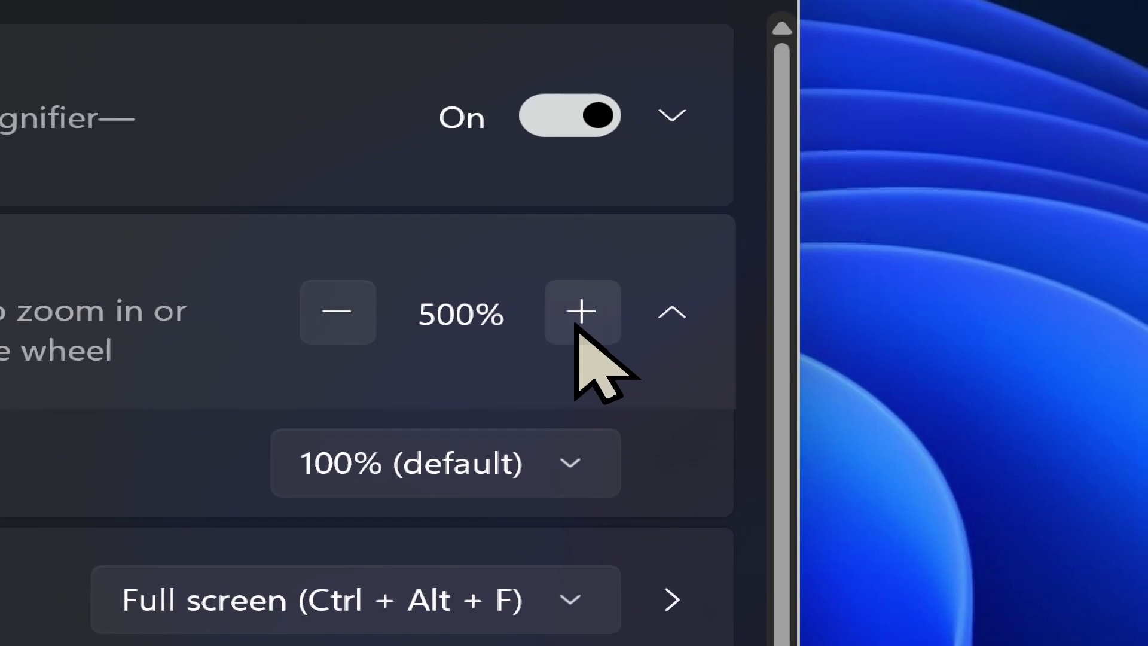
# Raise the Magnifier zoom to 600% and 700%, drop back to 600%, then zoom further in.
pyautogui.click(661, 311)
pyautogui.click(576, 326)
pyautogui.click(269, 318)
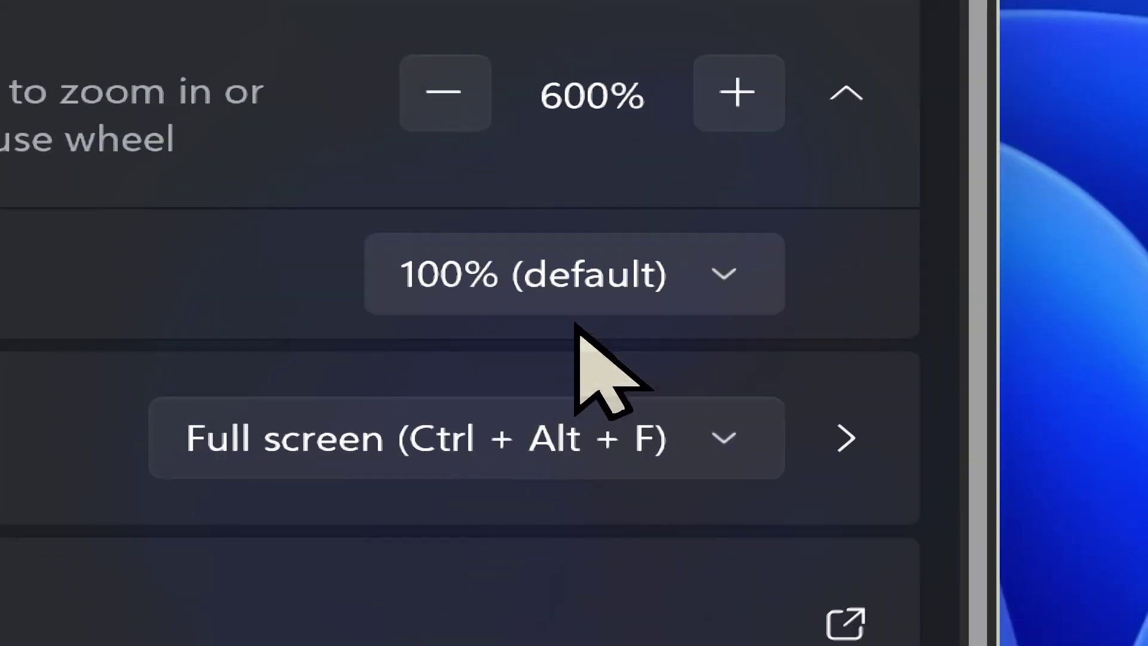
pyautogui.press('super+plus')
pyautogui.press('super+plus')
# Set the Magnifier zoom increment to 5%, then restore it to 100% (default).
pyautogui.click(724, 275)
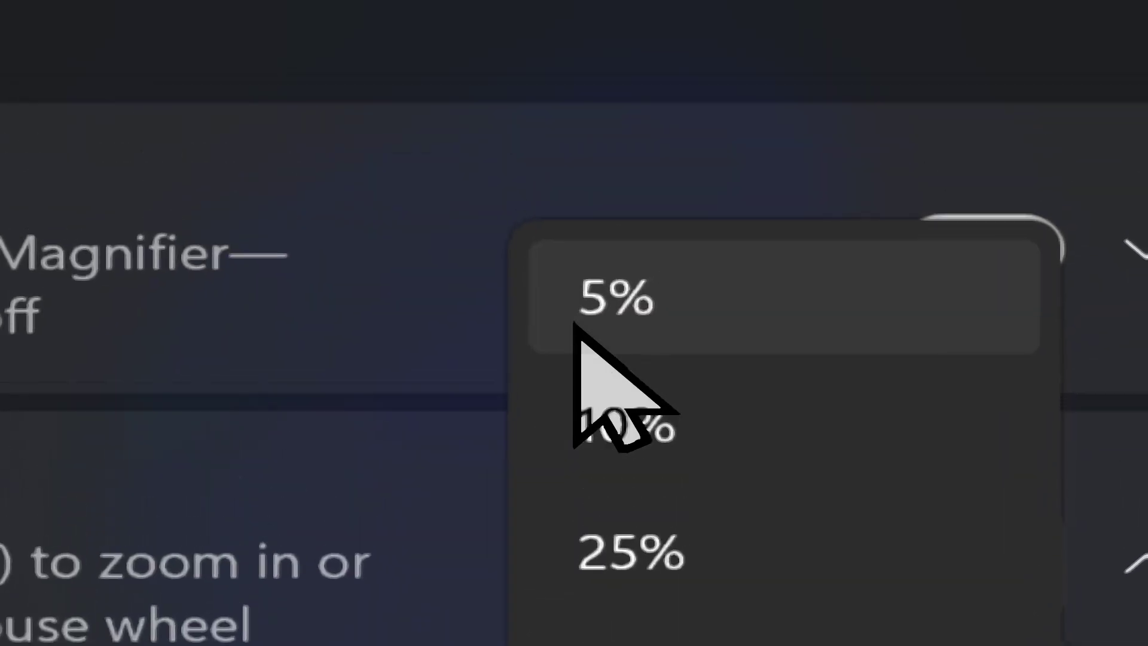
pyautogui.click(575, 324)
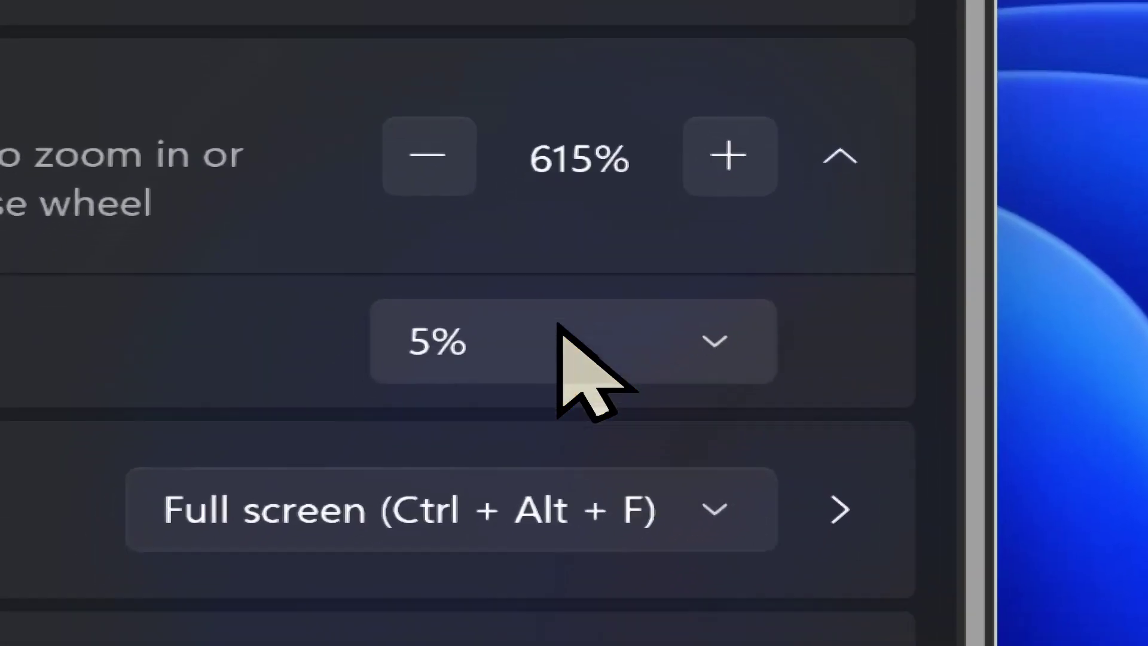
pyautogui.click(448, 580)
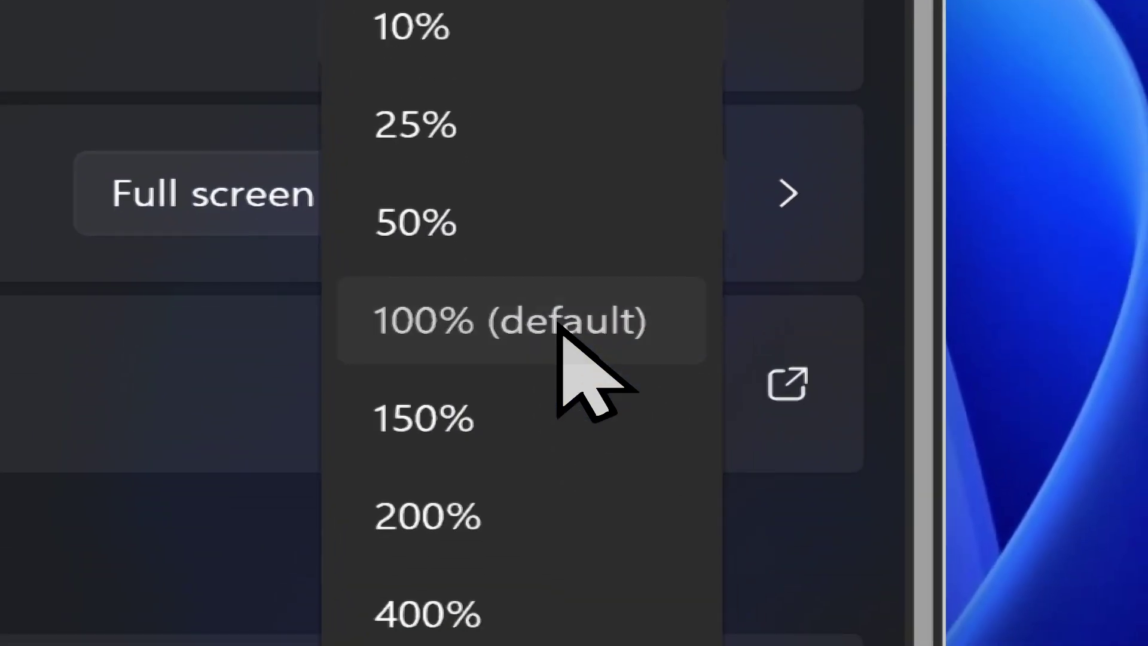
pyautogui.click(562, 413)
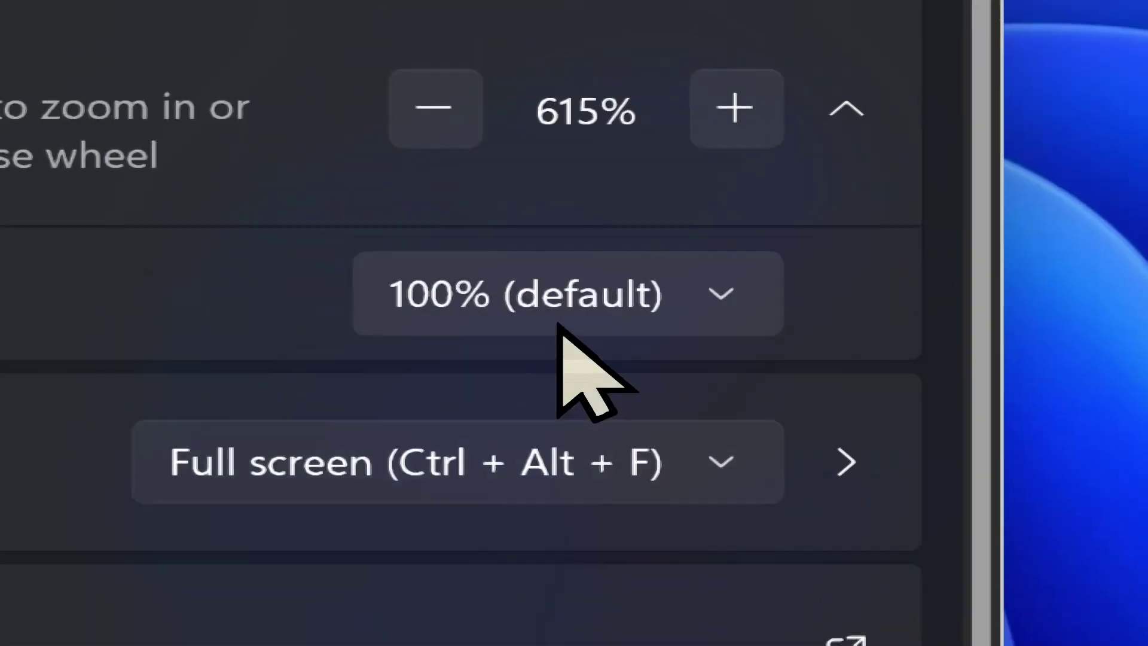
pyautogui.scroll(-3, 557, 326)
# Review the Magnifier view modes and keep Full screen.
pyautogui.scroll(5, 562, 326)
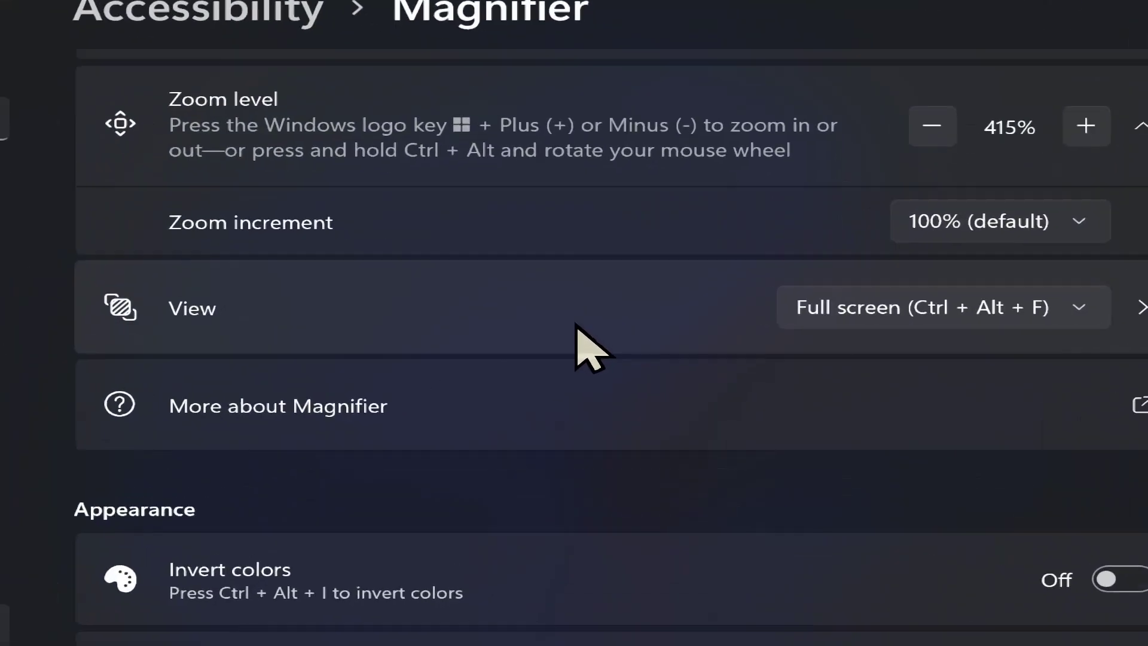
pyautogui.click(577, 323)
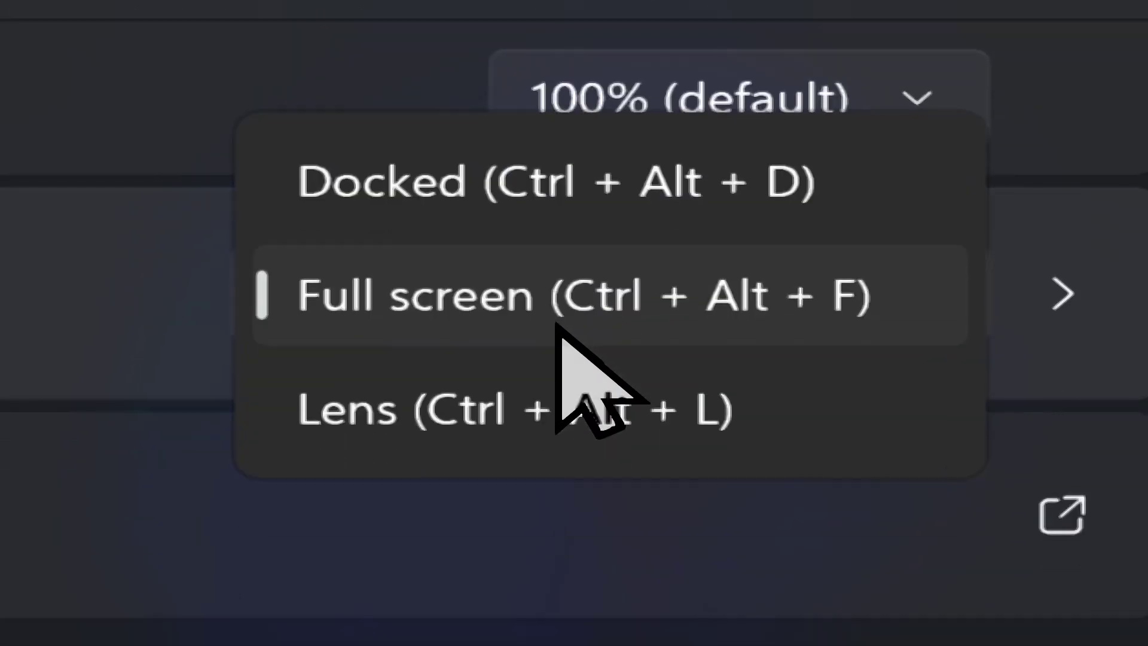
pyautogui.click(556, 323)
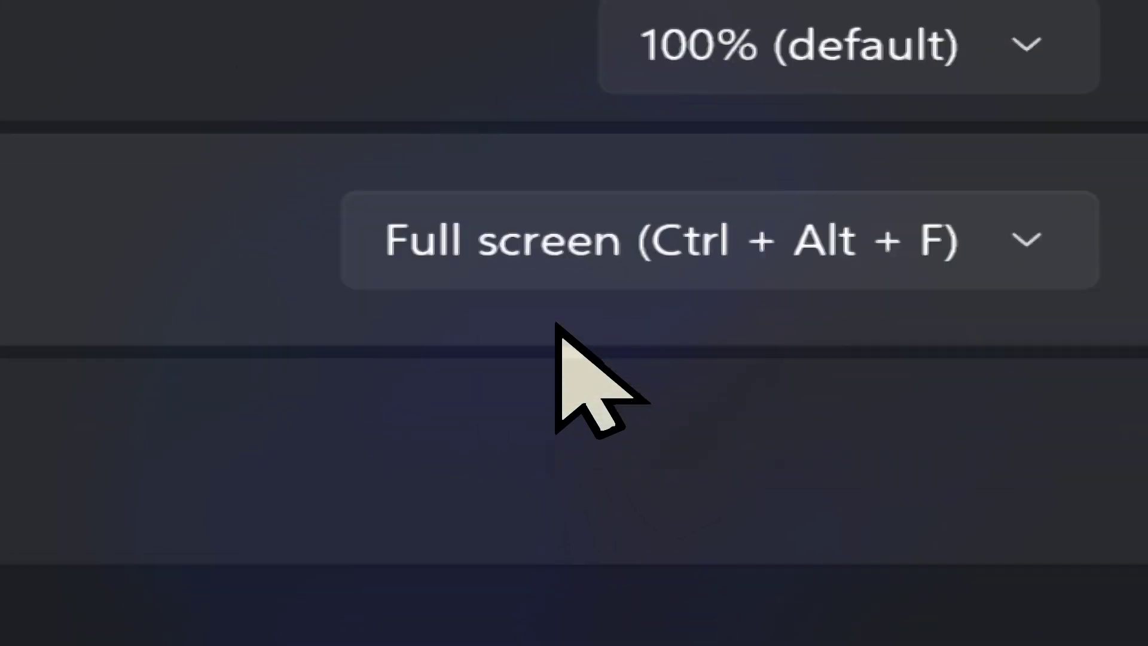
pyautogui.hotkey('ctrl', 'alt', '-')
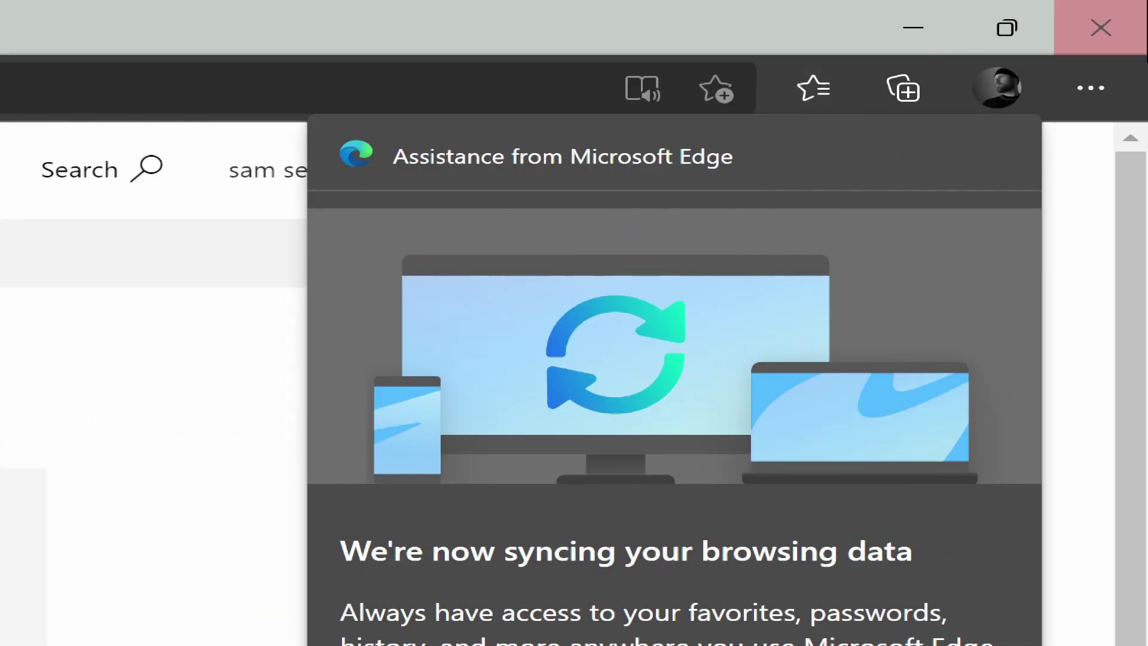
# Dismiss Edge's sync message, close Edge and zoom the magnifier out a step.
pyautogui.click(1100, 28)
pyautogui.click(1101, 28)
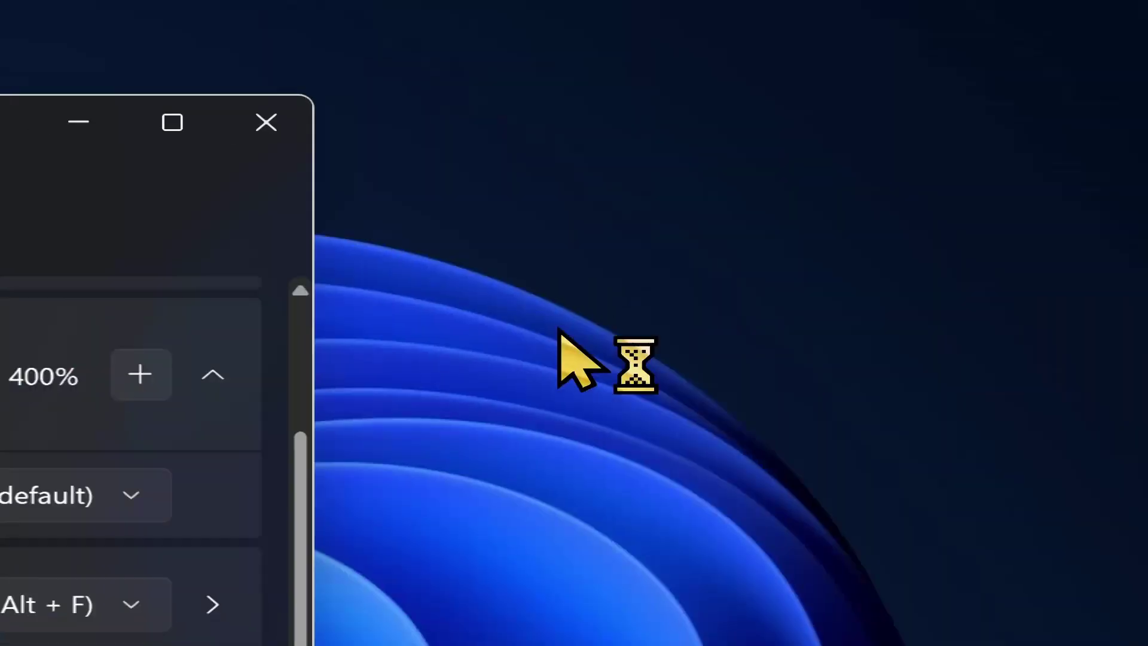
pyautogui.press('super+minus')
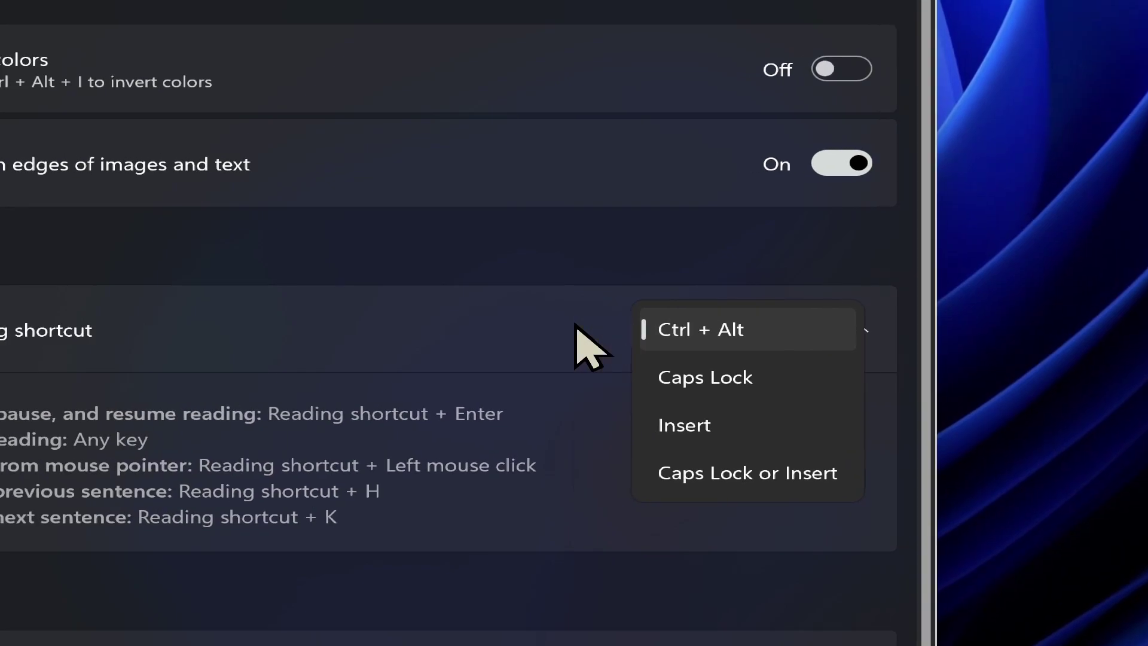
# Leave Magnifier's reading shortcut at Ctrl + Alt, then go to Color filters.
pyautogui.click(431, 335)
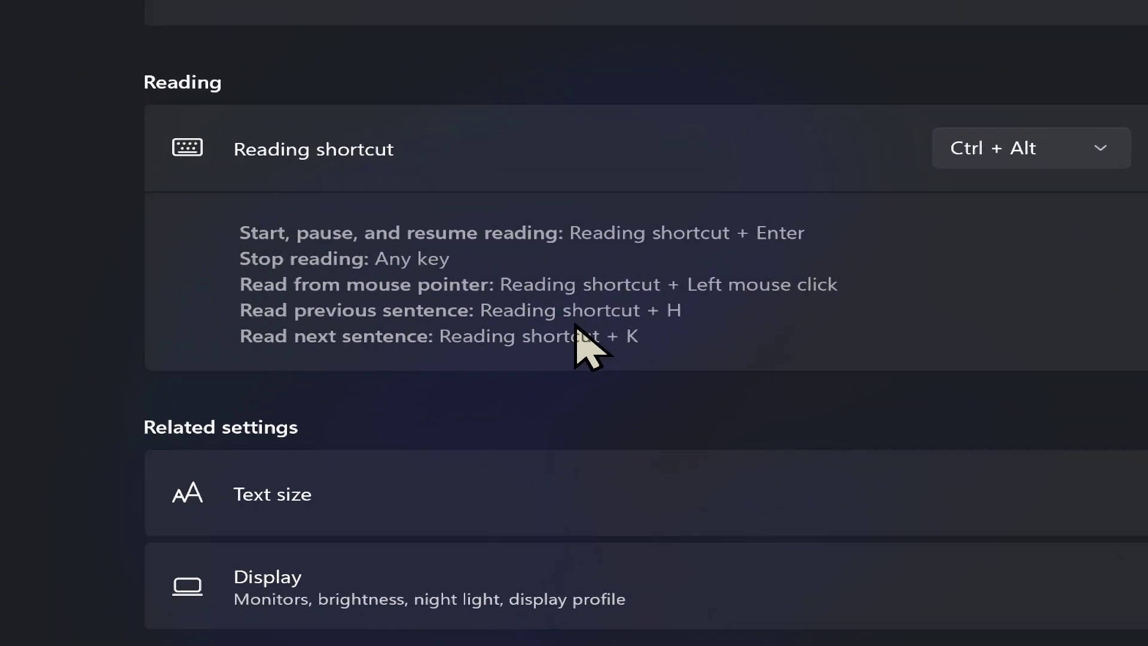
pyautogui.scroll(2, 575, 338)
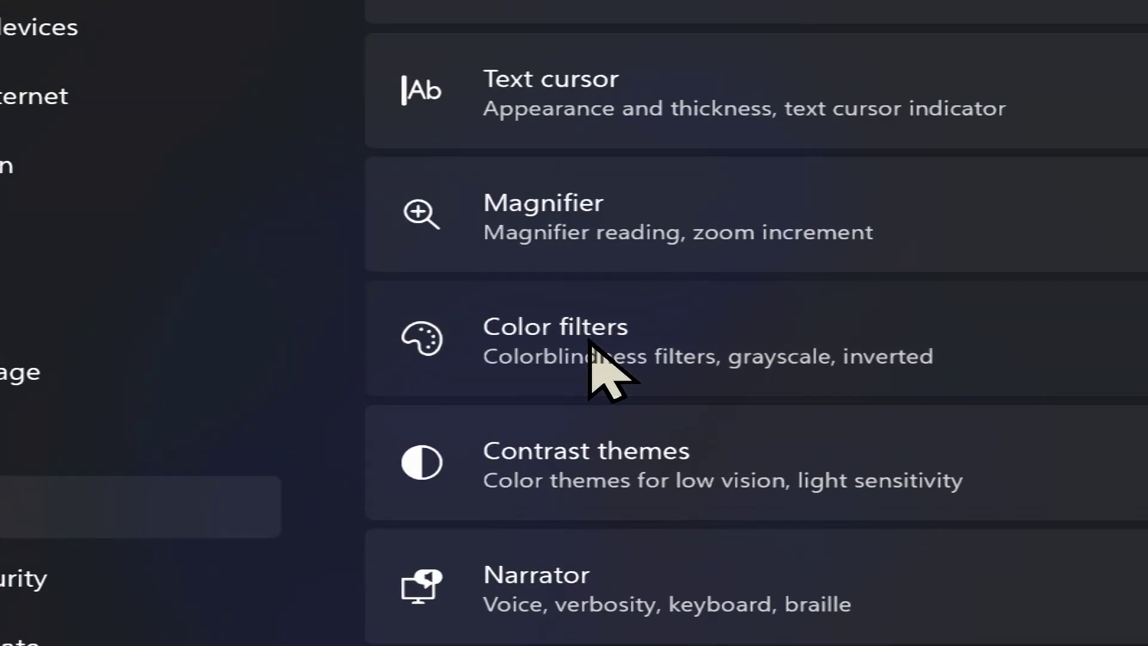
pyautogui.click(592, 351)
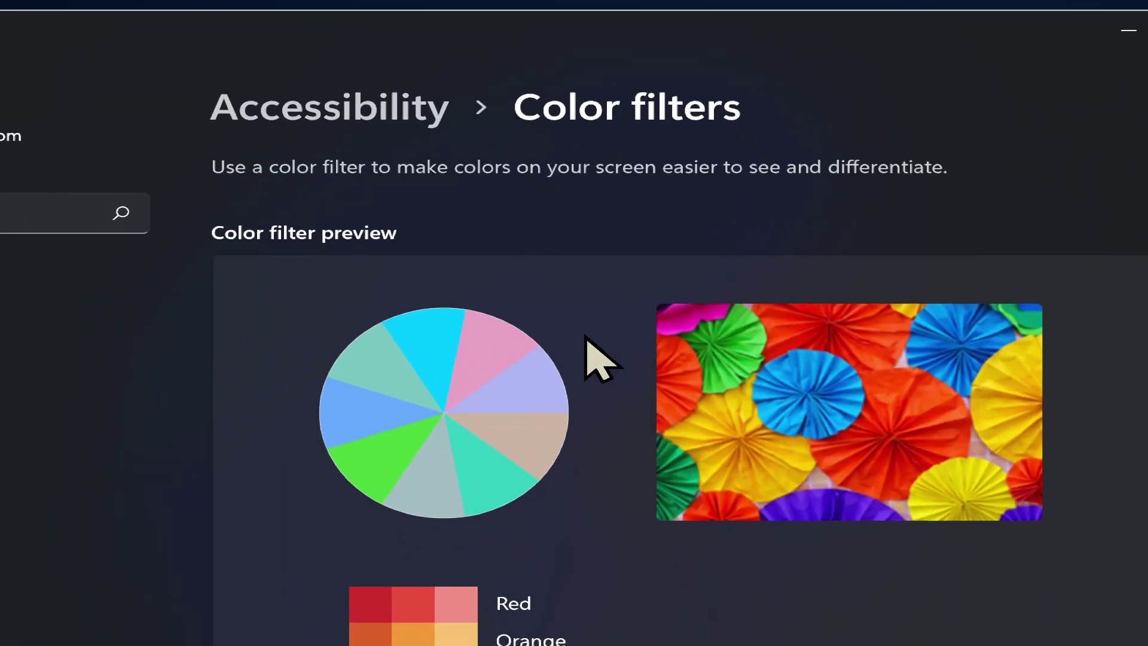
# Browse the Color filters options, then back out to Accessibility and open Contrast themes.
pyautogui.scroll(-5, 601, 359)
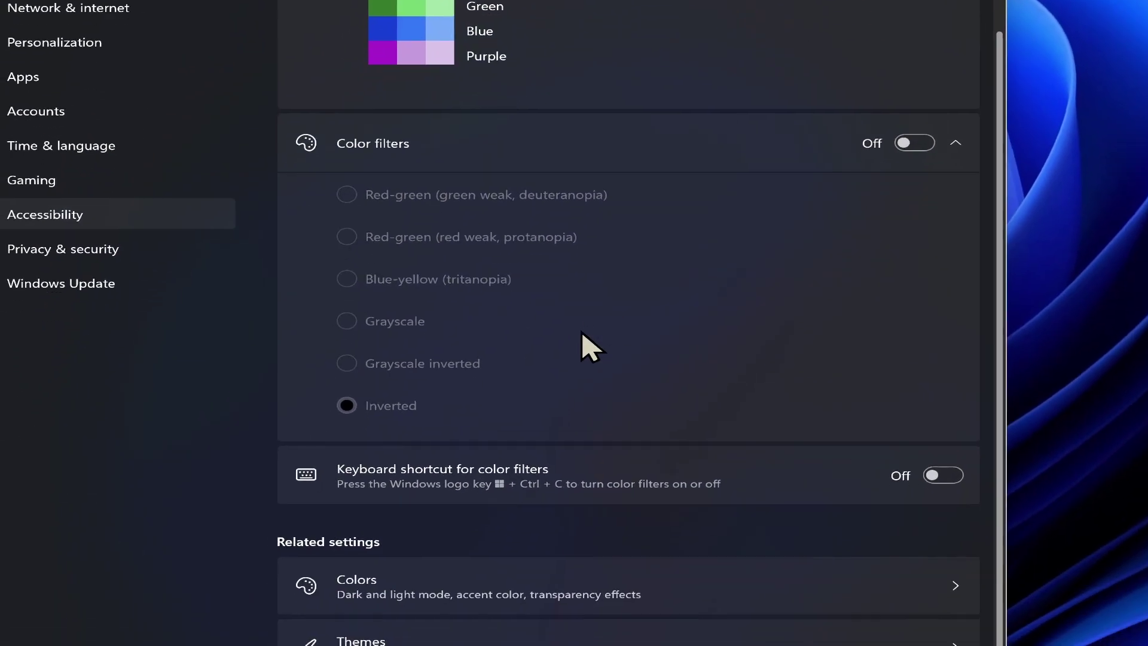
pyautogui.scroll(8, 592, 351)
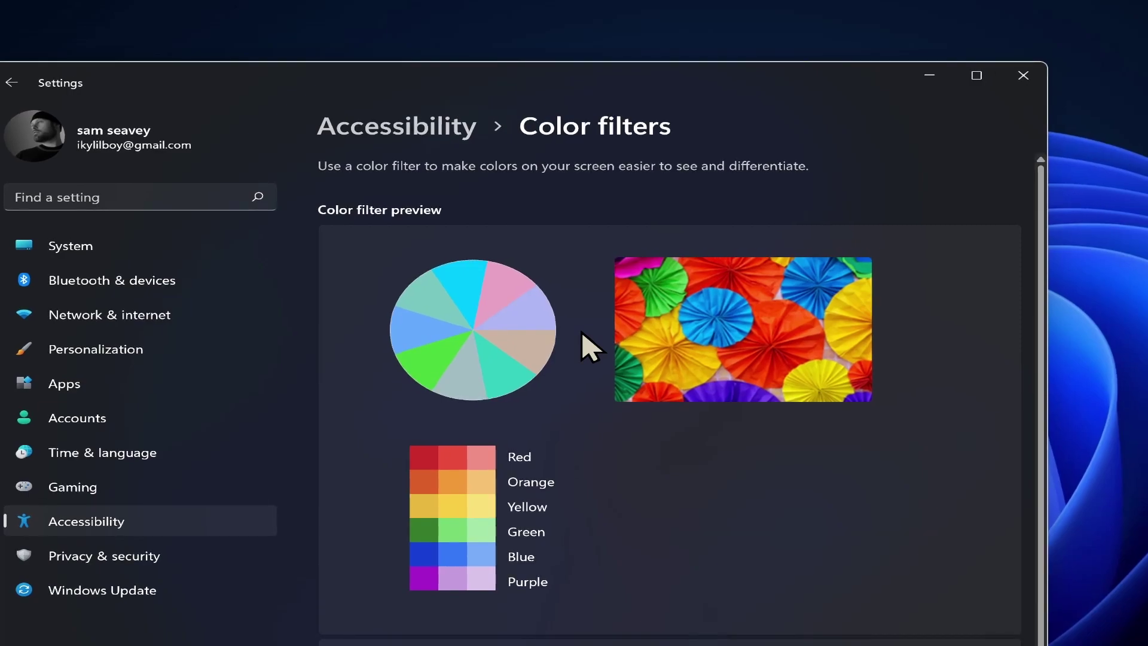
pyautogui.hotkey('alt', 'Left')
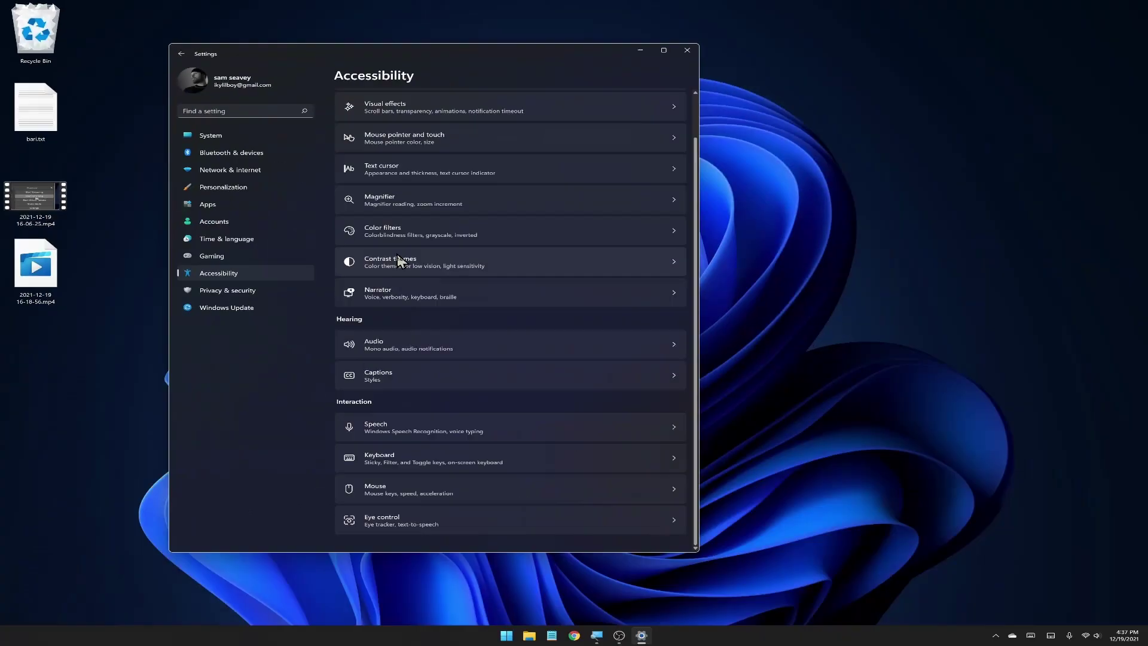
pyautogui.click(398, 259)
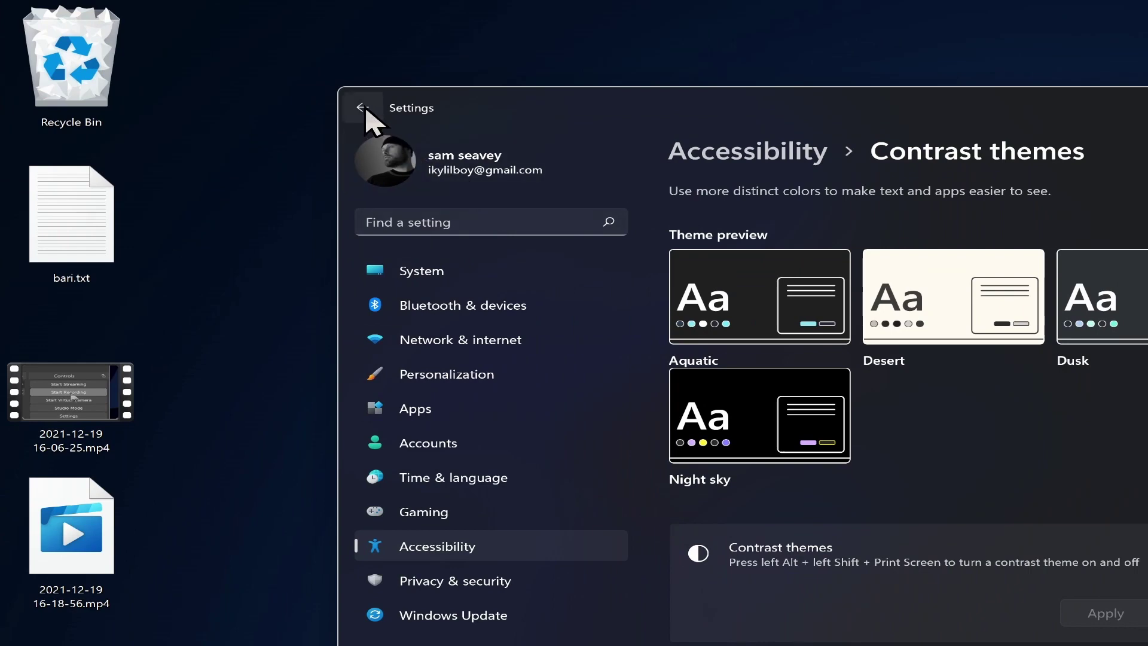
# Go to Accessibility › Narrator and review its voice, verbosity, keyboard and cursor options.
pyautogui.click(359, 104)
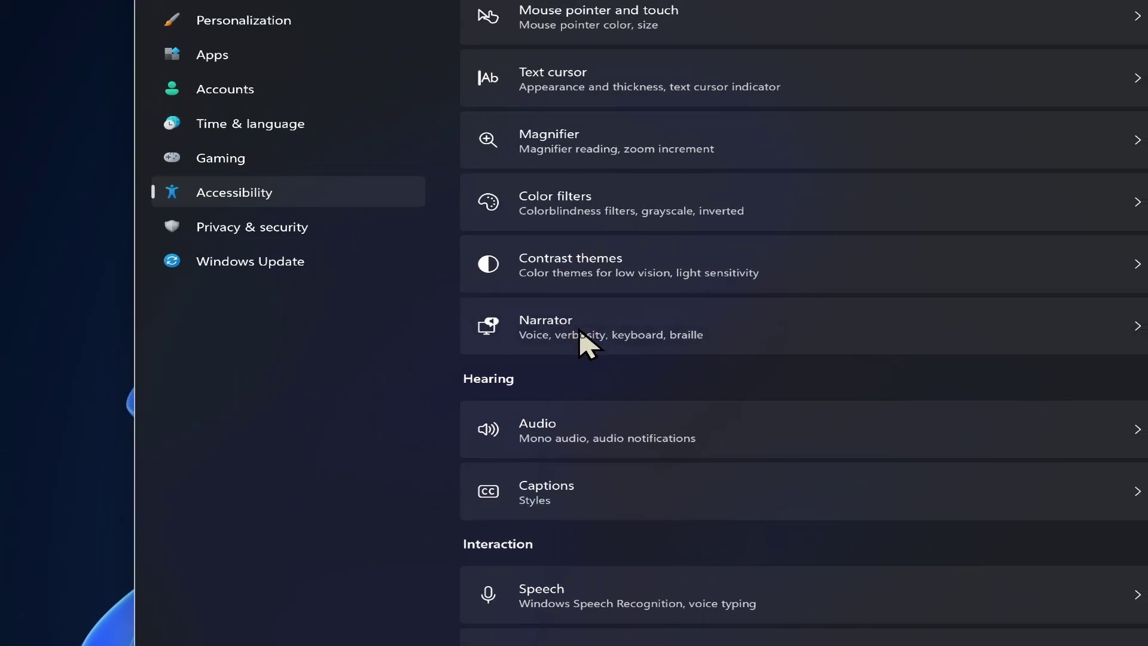
pyautogui.click(579, 329)
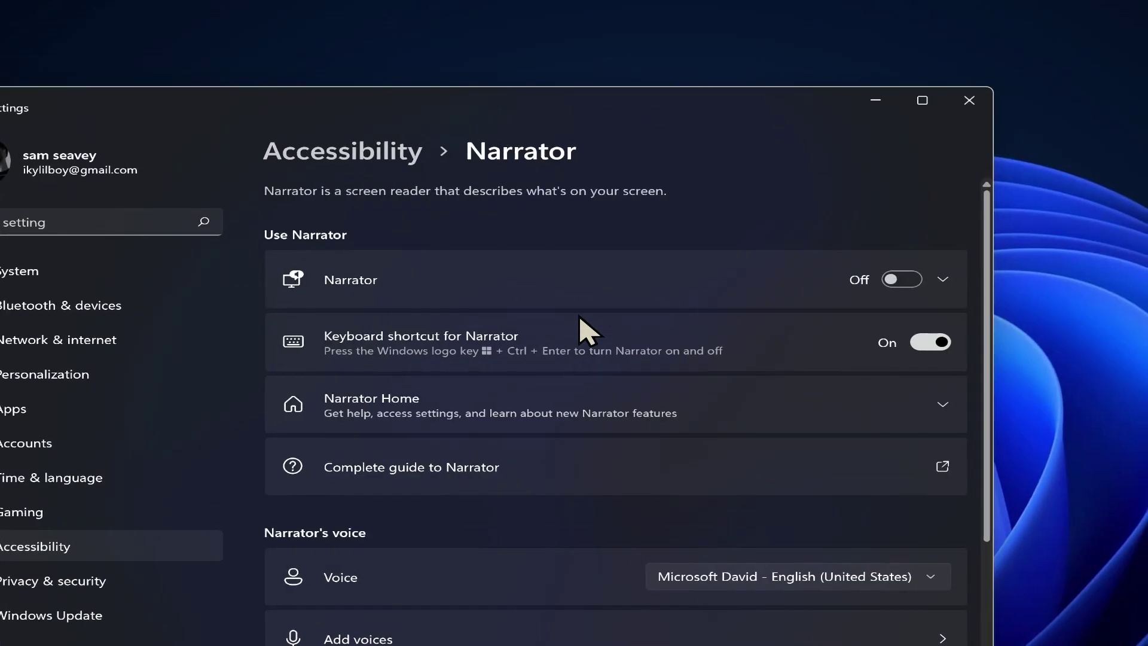
pyautogui.scroll(-10, 579, 329)
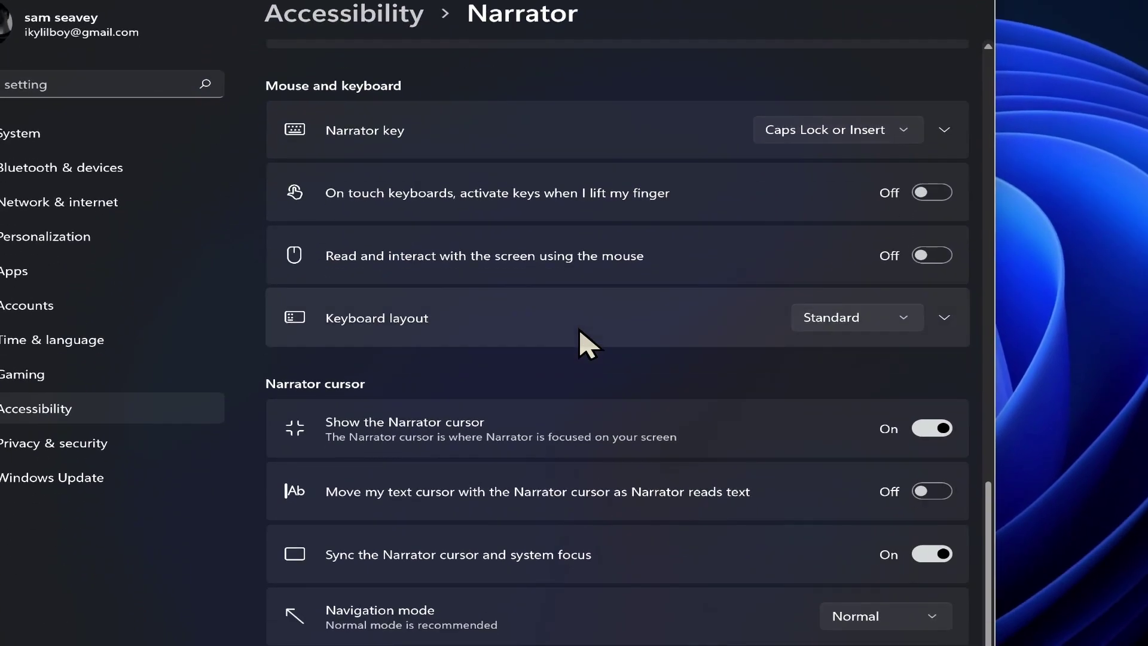
pyautogui.scroll(15, 586, 343)
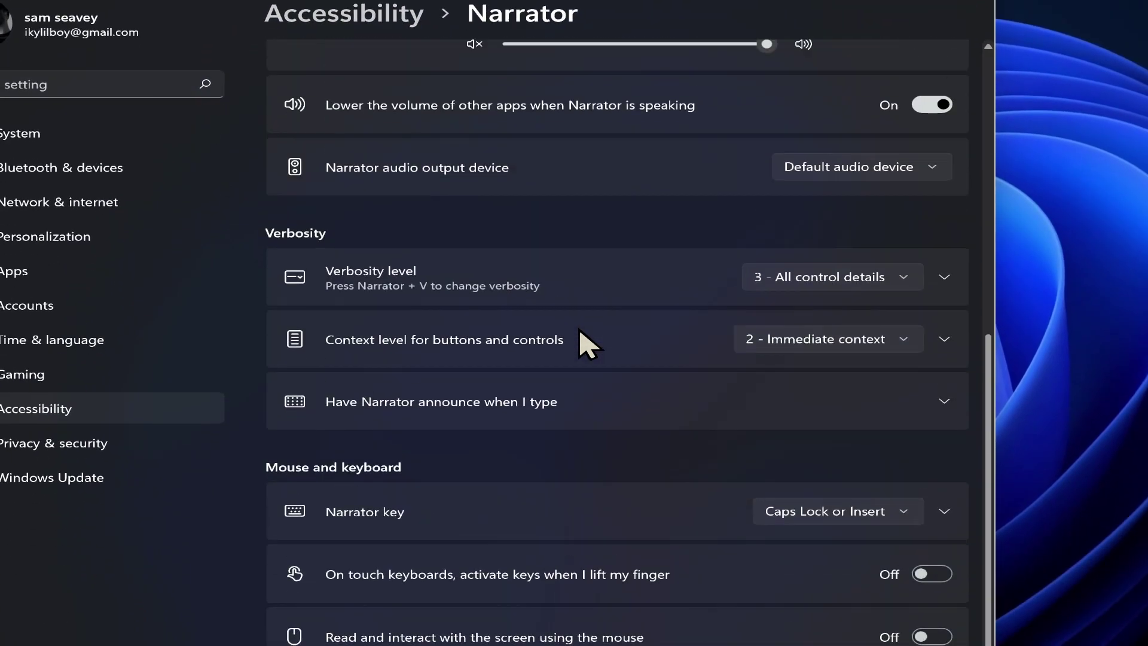
pyautogui.scroll(-2, 586, 343)
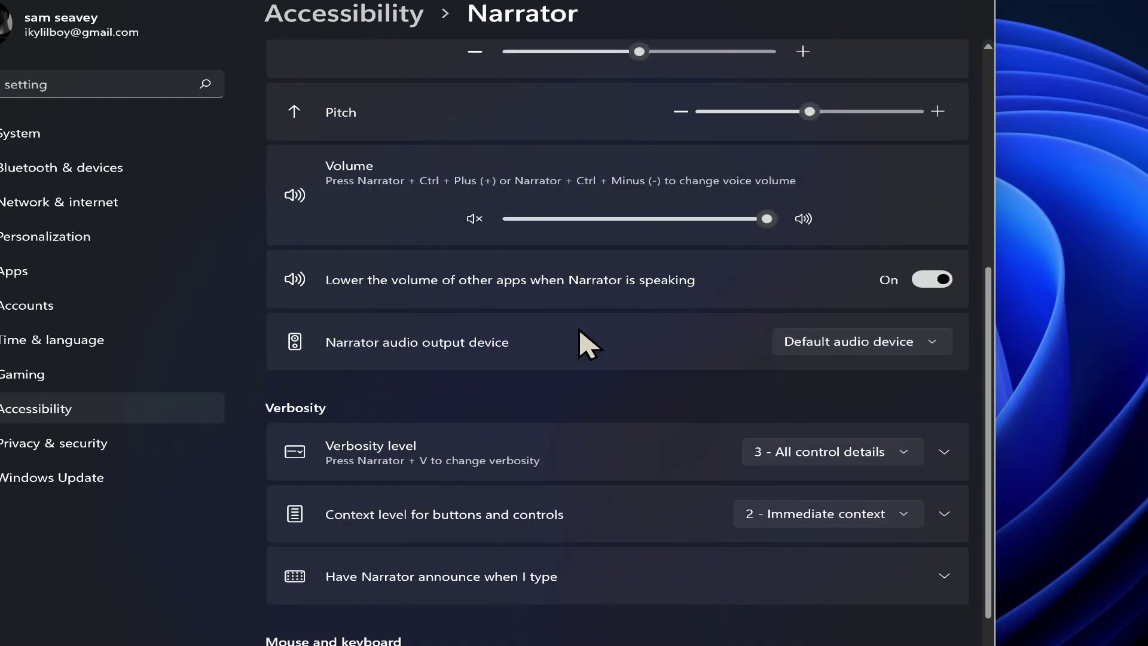
pyautogui.scroll(-12, 579, 330)
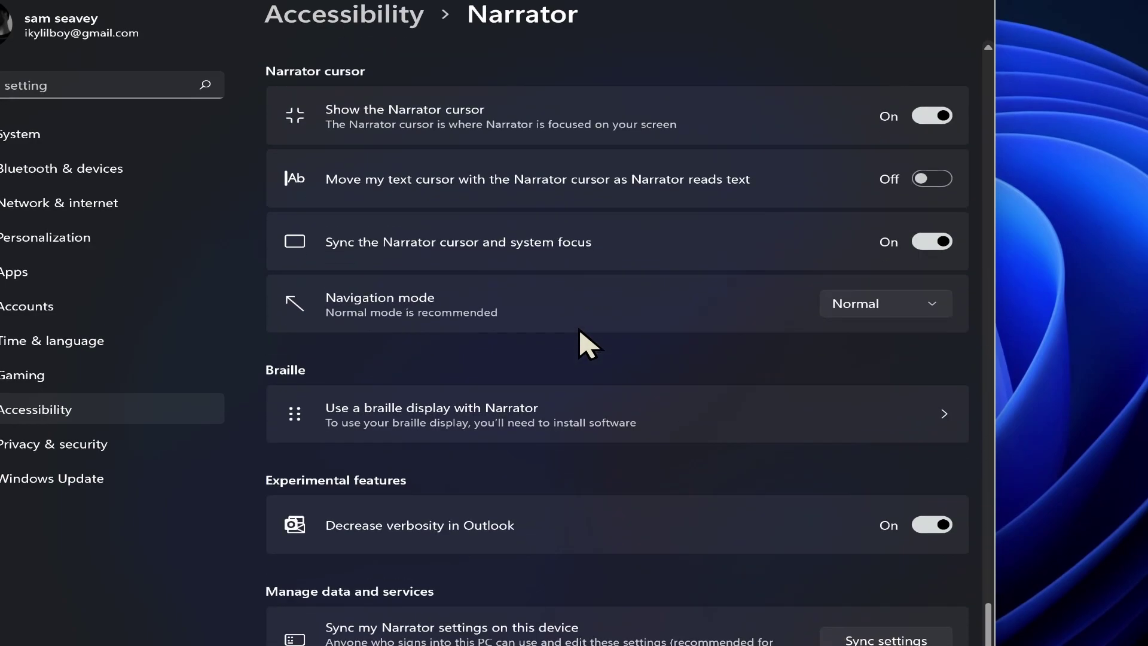
pyautogui.scroll(14, 586, 344)
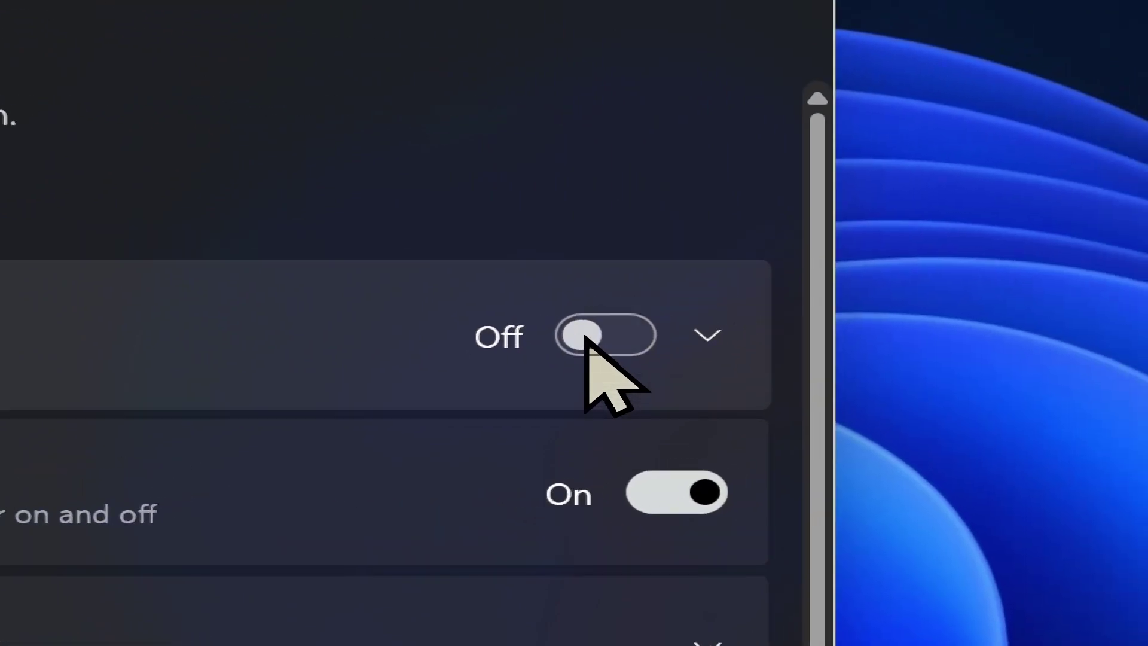
# Turn Narrator on, confirm Turn off Narrator in the warning, then close Settings.
pyautogui.click(1076, 327)
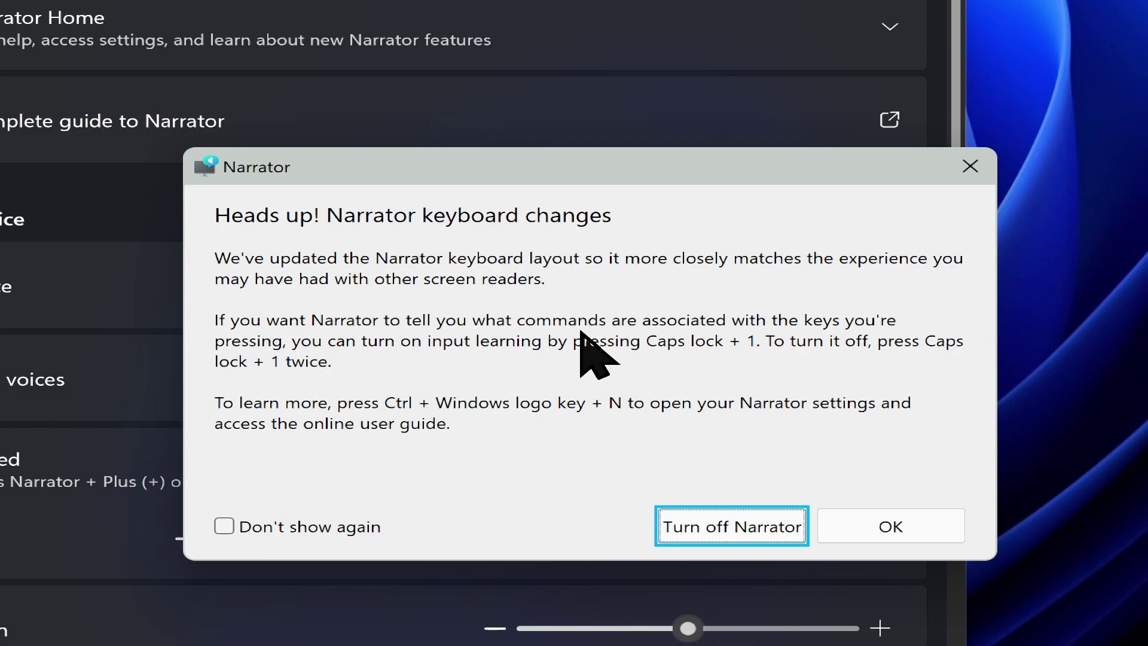
pyautogui.press('Return')
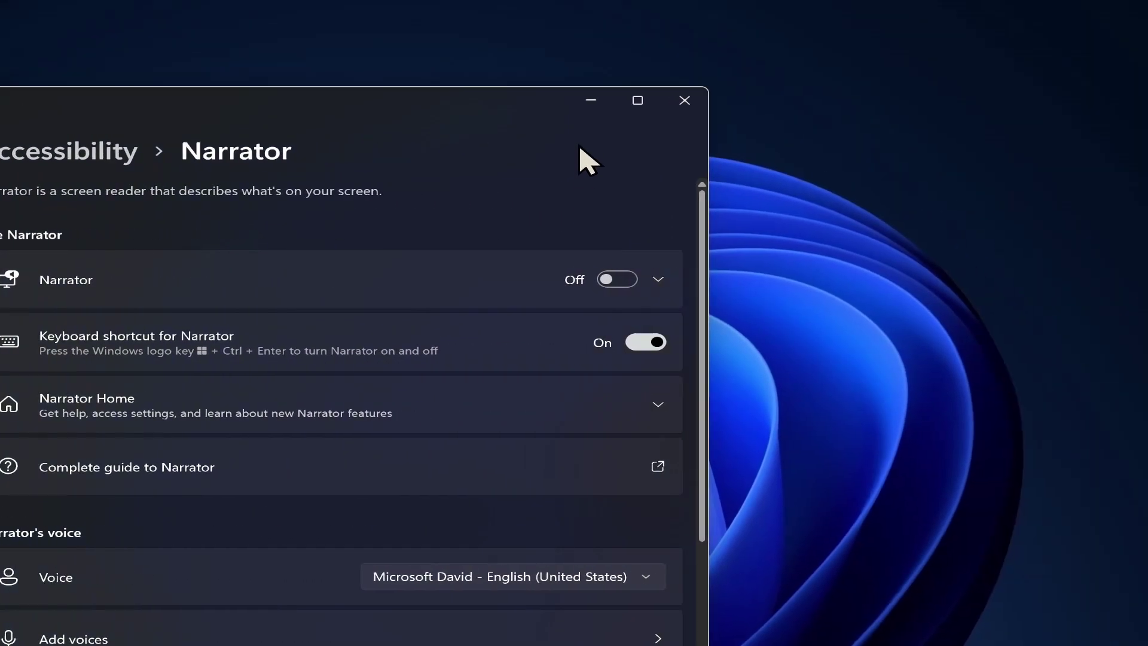
pyautogui.click(684, 100)
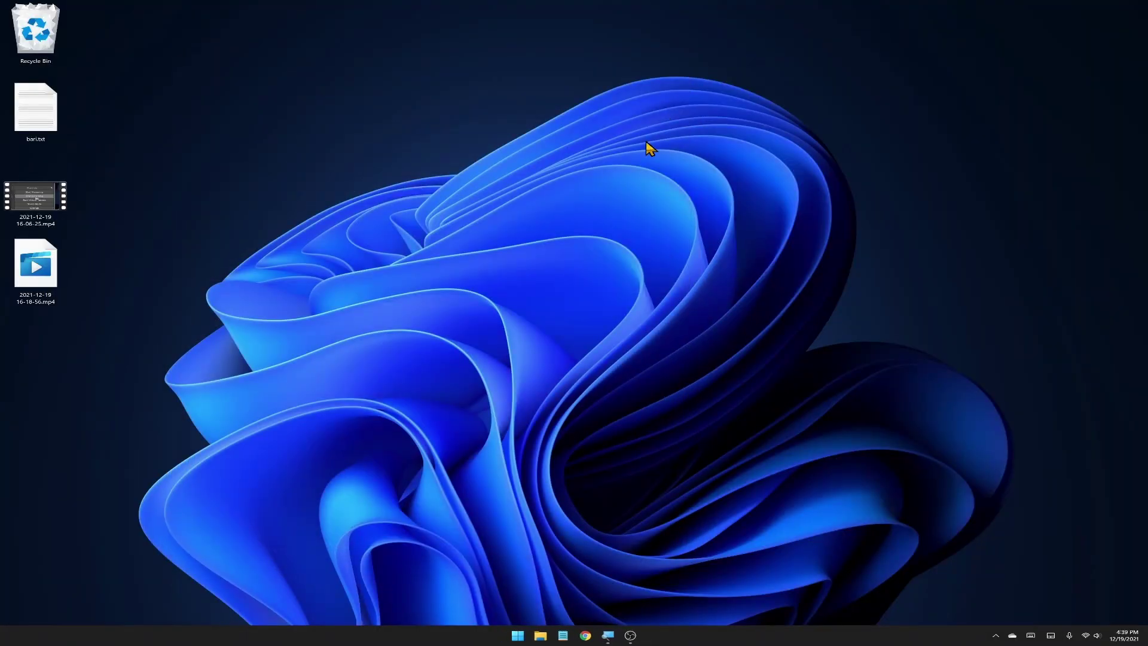